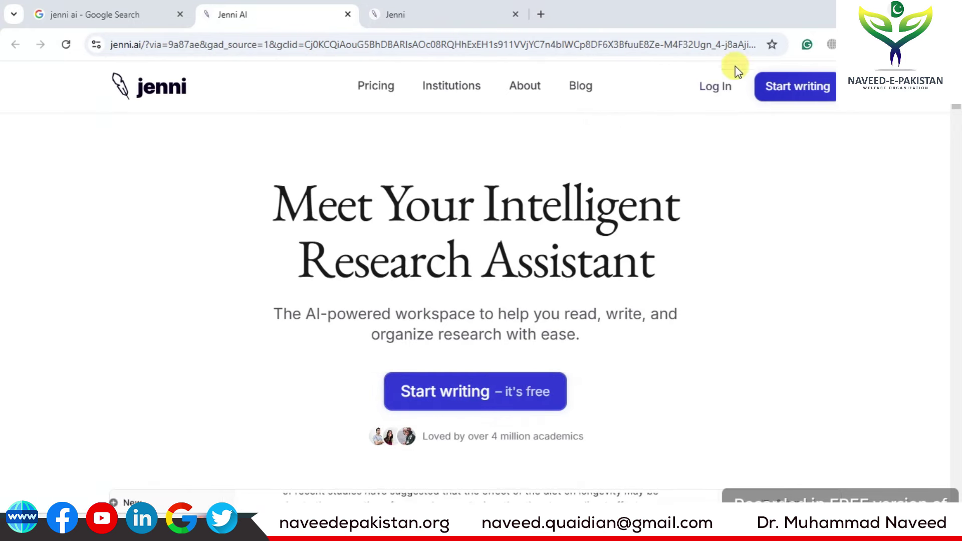
Review the Jenni AI homepage from the editor preview through the writing, citation and editing features to the AI assistant section
{"action": "left_click", "coordinate": [123, 16]}
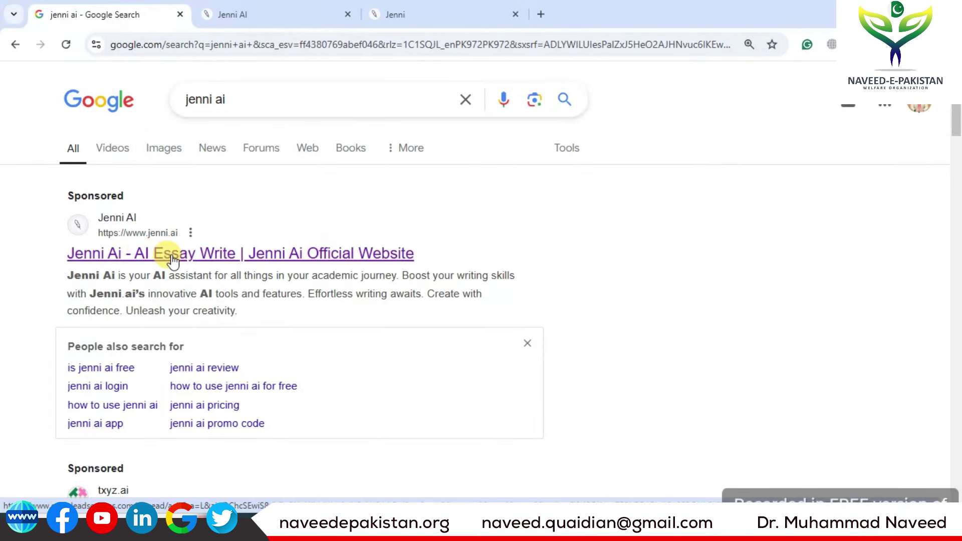
{"action": "left_click", "coordinate": [283, 8]}
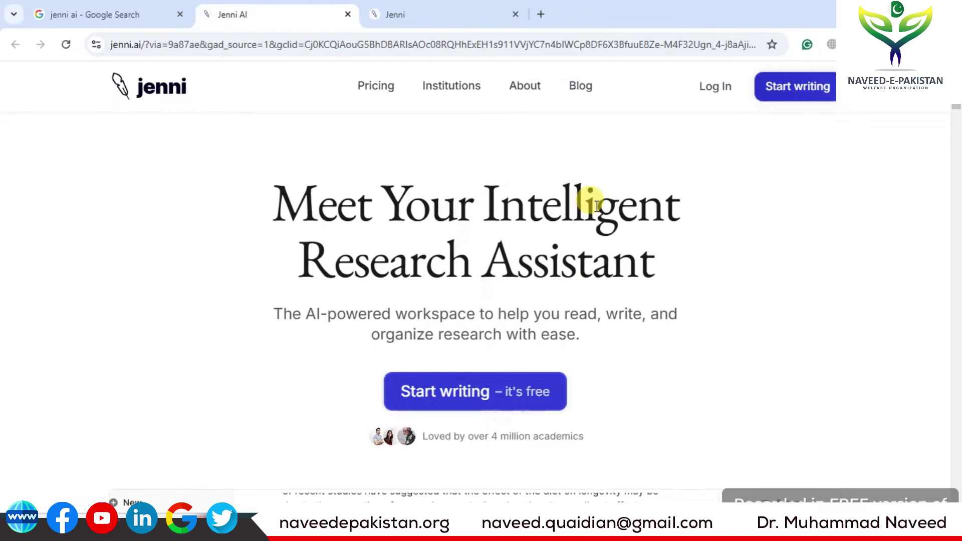
{"action": "scroll", "coordinate": [713, 373], "scroll_direction": "down", "scroll_amount": 3}
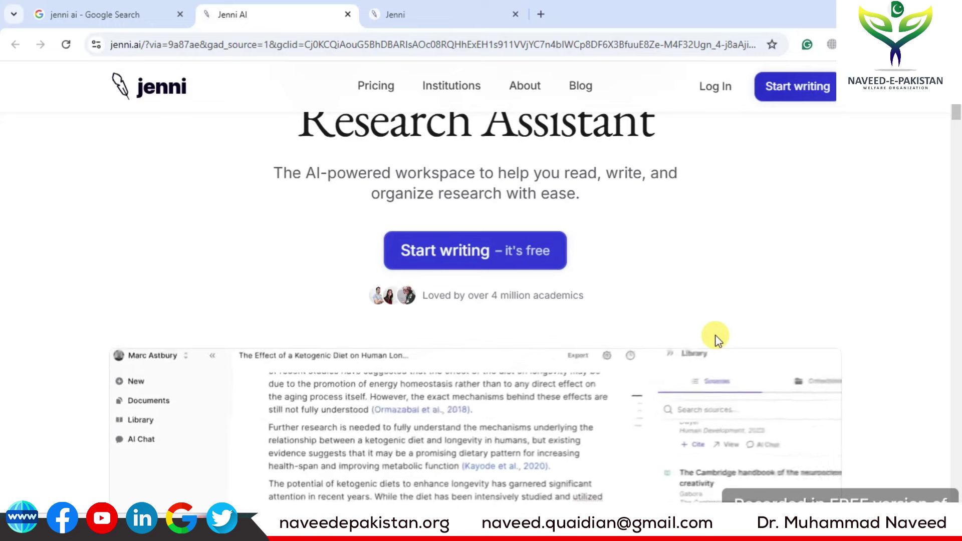
{"action": "scroll", "coordinate": [611, 225], "scroll_direction": "down", "scroll_amount": 4}
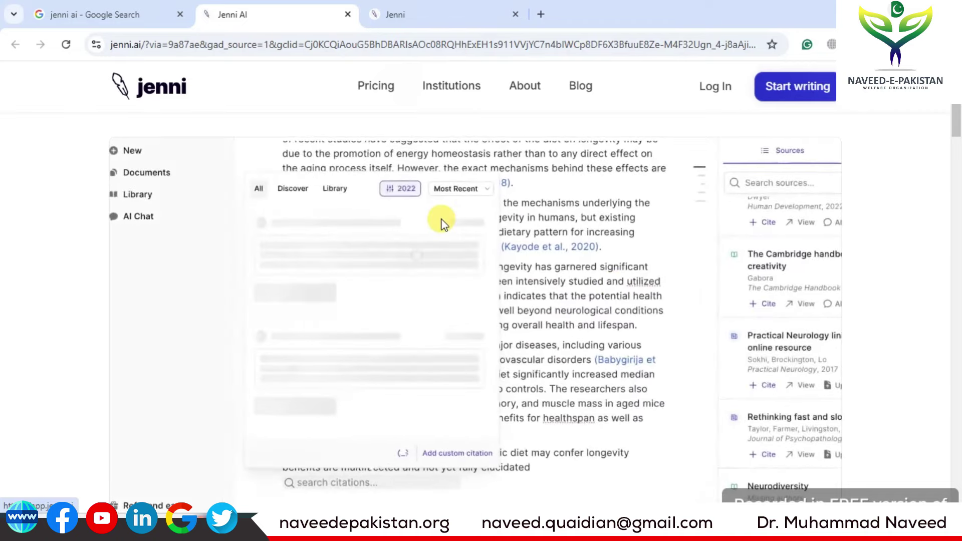
{"action": "scroll", "coordinate": [541, 278], "scroll_direction": "down", "scroll_amount": 2}
{"action": "scroll", "coordinate": [540, 274], "scroll_direction": "down", "scroll_amount": 5}
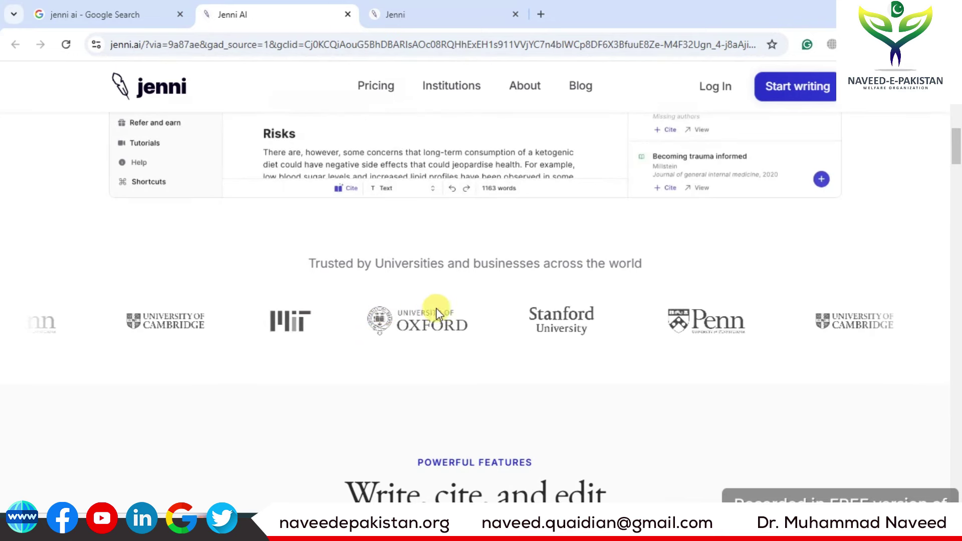
{"action": "scroll", "coordinate": [475, 311], "scroll_direction": "down", "scroll_amount": 5}
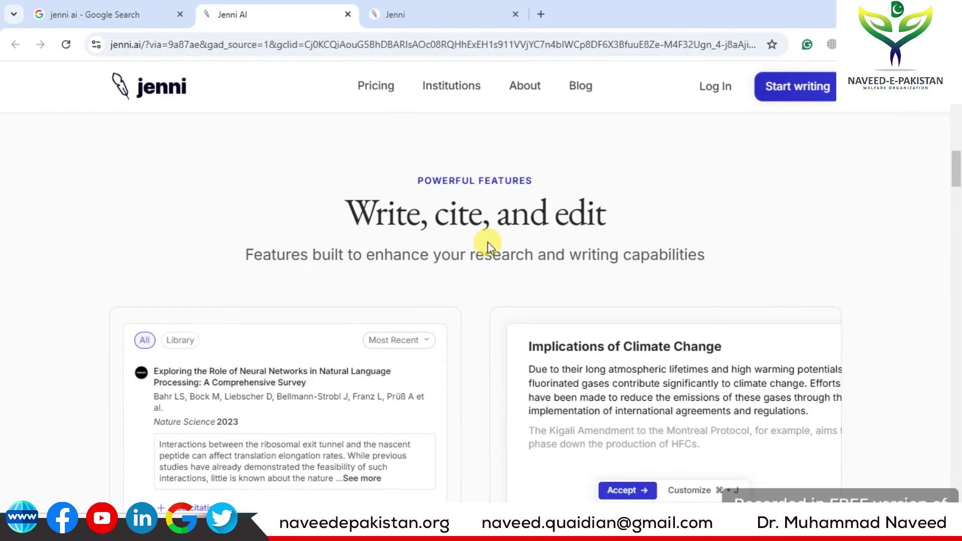
{"action": "scroll", "coordinate": [471, 280], "scroll_direction": "down", "scroll_amount": 3}
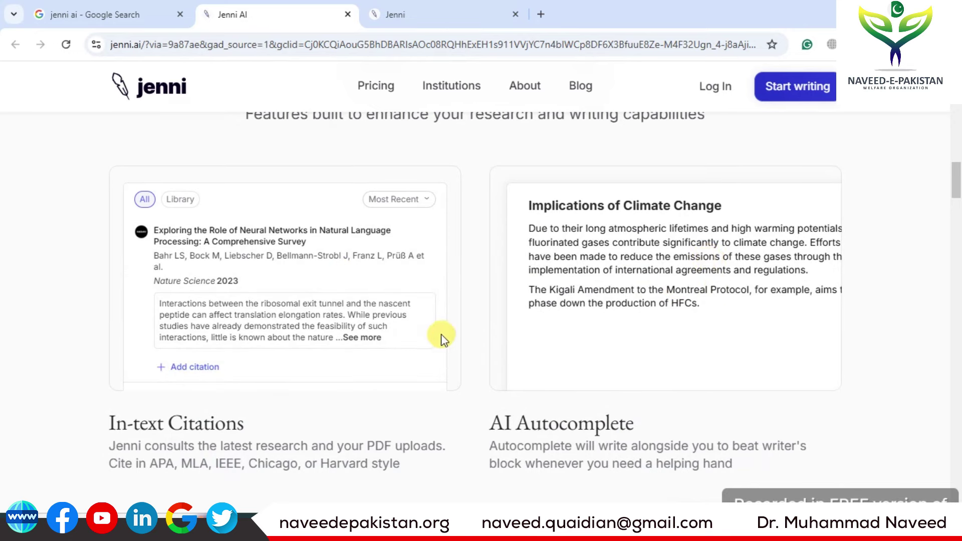
{"action": "scroll", "coordinate": [215, 408], "scroll_direction": "down", "scroll_amount": 1}
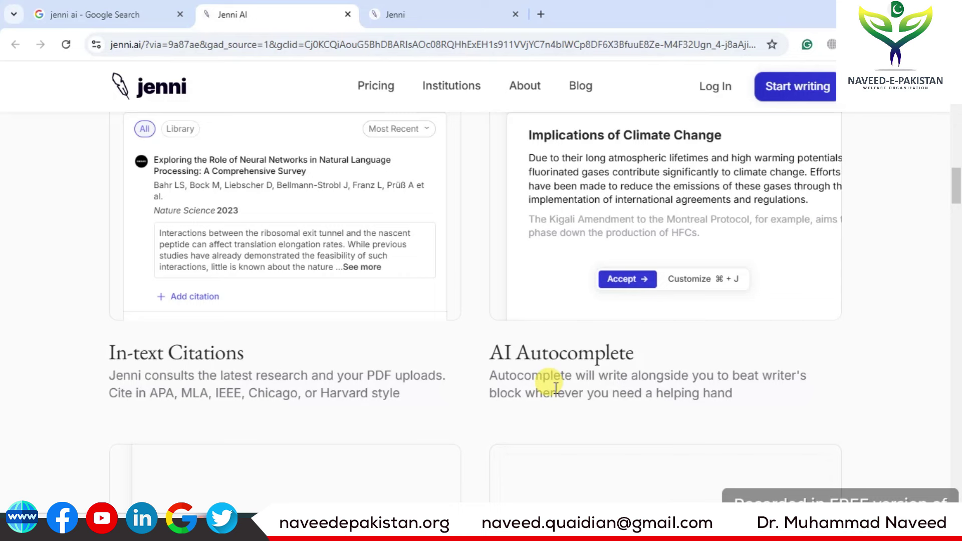
{"action": "scroll", "coordinate": [555, 388], "scroll_direction": "down", "scroll_amount": 8}
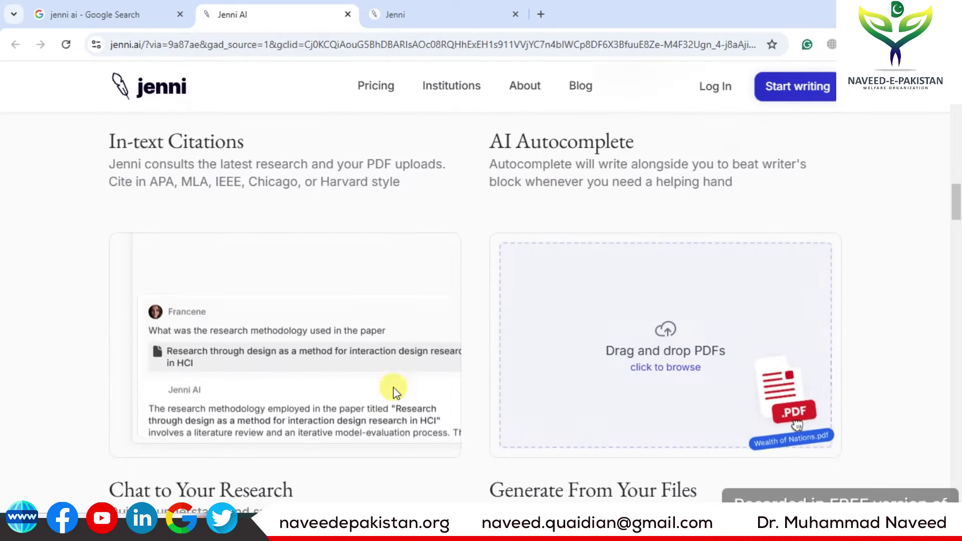
{"action": "scroll", "coordinate": [351, 409], "scroll_direction": "down", "scroll_amount": 2}
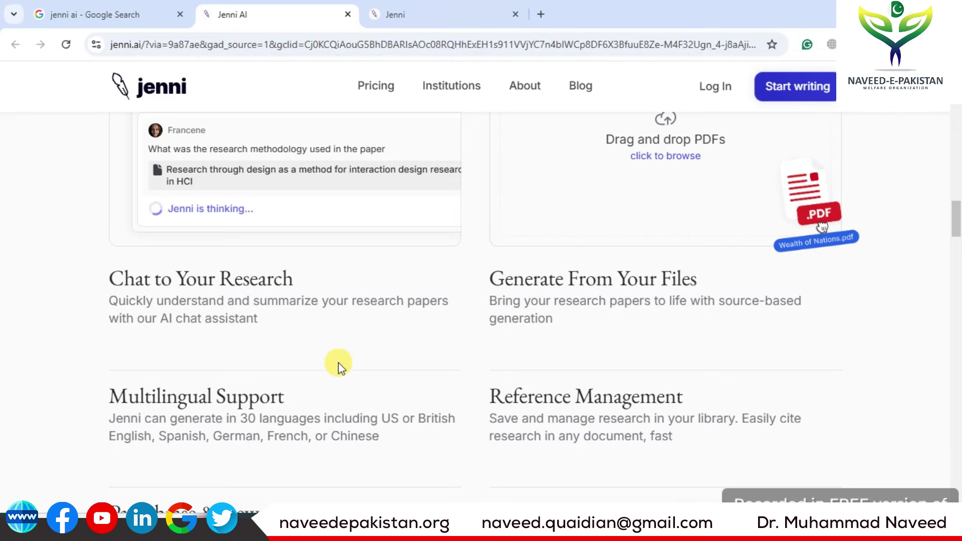
{"action": "scroll", "coordinate": [338, 365], "scroll_direction": "down", "scroll_amount": 1}
{"action": "scroll", "coordinate": [420, 333], "scroll_direction": "down", "scroll_amount": 2}
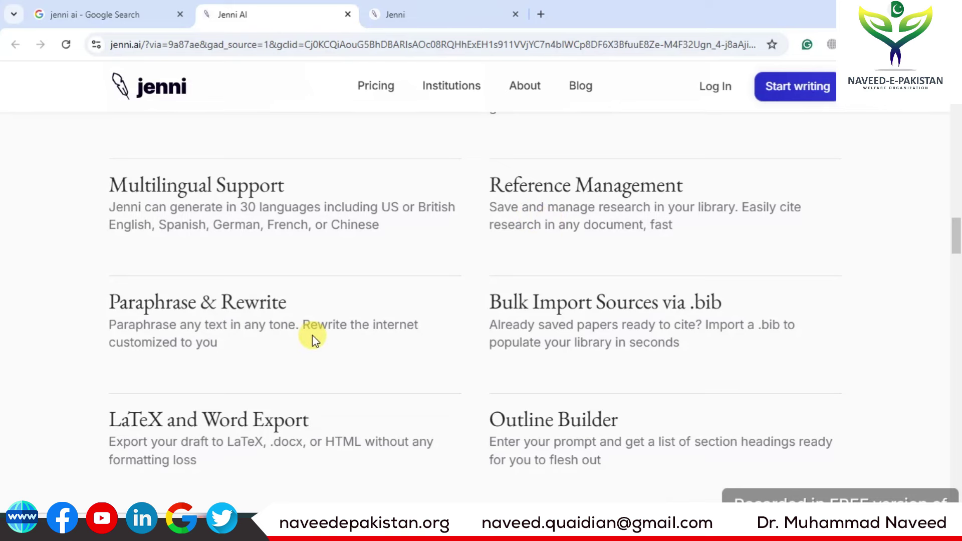
{"action": "scroll", "coordinate": [311, 334], "scroll_direction": "down", "scroll_amount": 1}
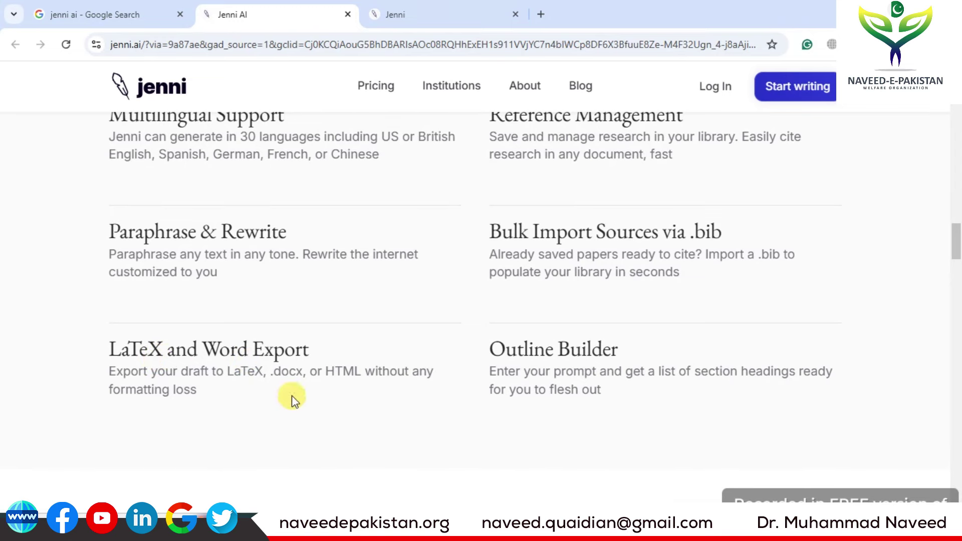
{"action": "scroll", "coordinate": [390, 377], "scroll_direction": "down", "scroll_amount": 5}
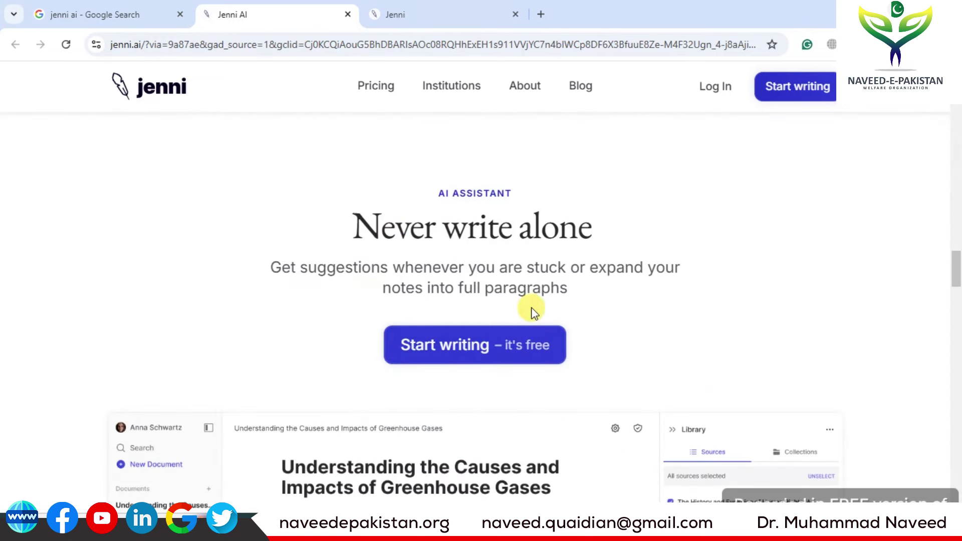
{"action": "scroll", "coordinate": [424, 343], "scroll_direction": "down", "scroll_amount": 5}
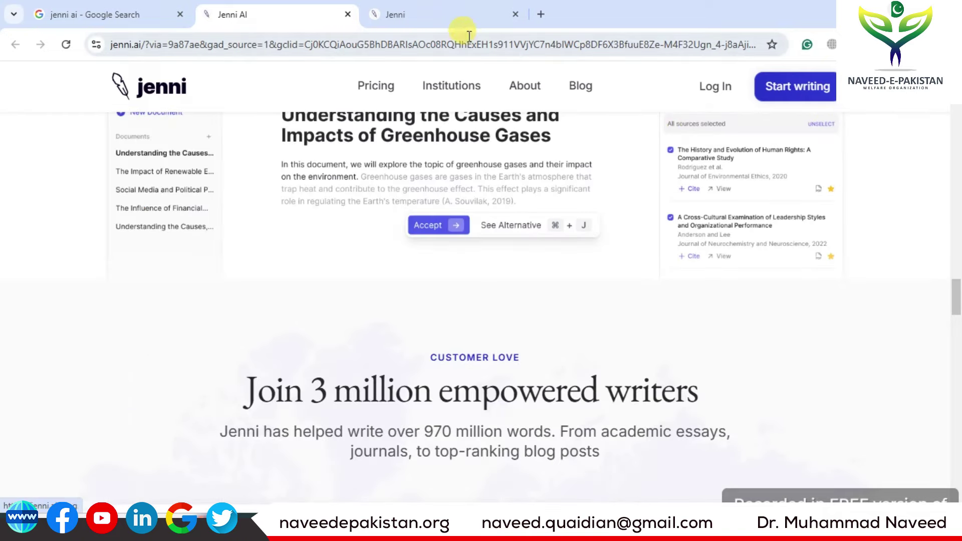
Start a document with standard headings from the prompt "Execution and Design of an Anti HPIV-1 Vaccine with Multiple Epitopes Triggering Innate and Adaptive Immune Responses: An Immunoinformatic Approach"
{"action": "left_click", "coordinate": [444, 15]}
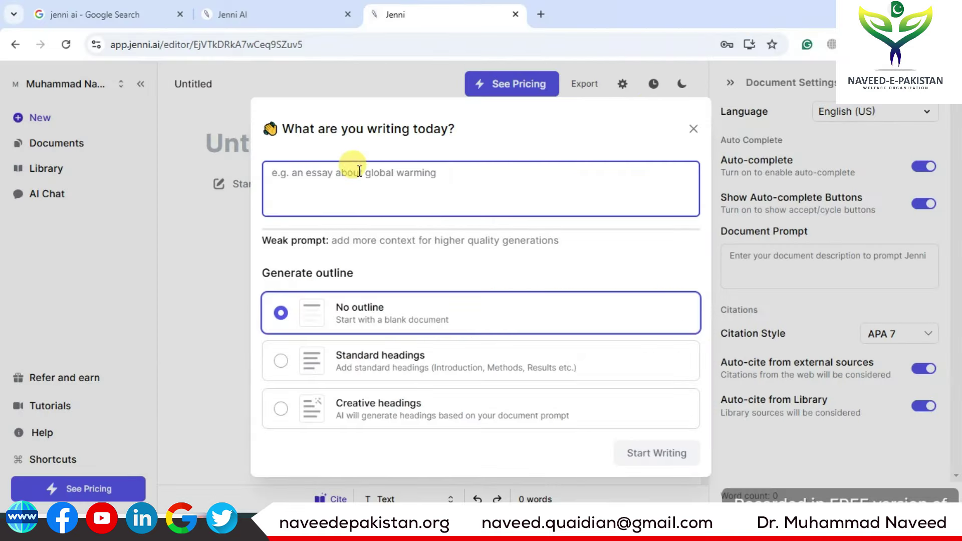
{"action": "type", "text": "Execution and Design of an Anti HPIV-1 Vaccine with Multiple Epitopes Triggering Innate and Adaptive Immune Responses: An Immunoinformatic Approach"}
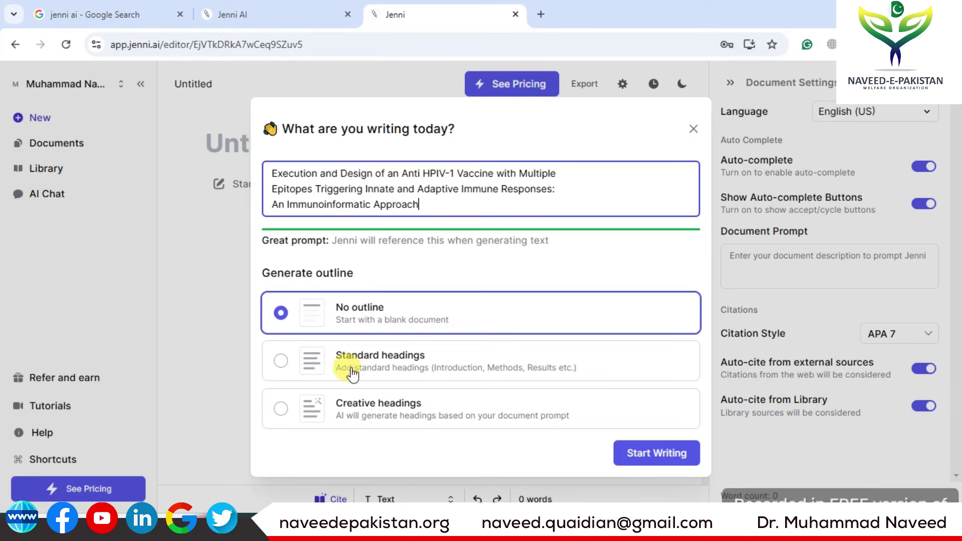
{"action": "left_click", "coordinate": [280, 361]}
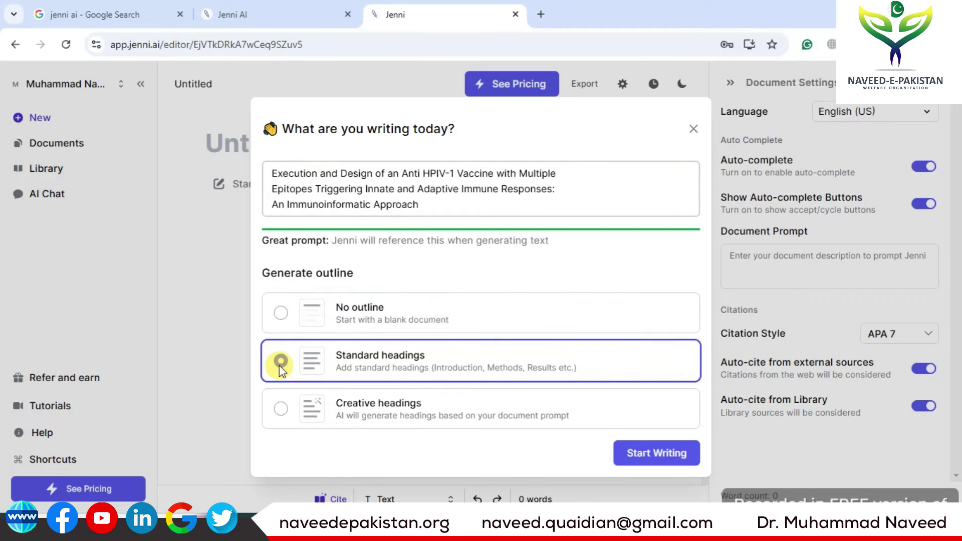
{"action": "left_click", "coordinate": [635, 452]}
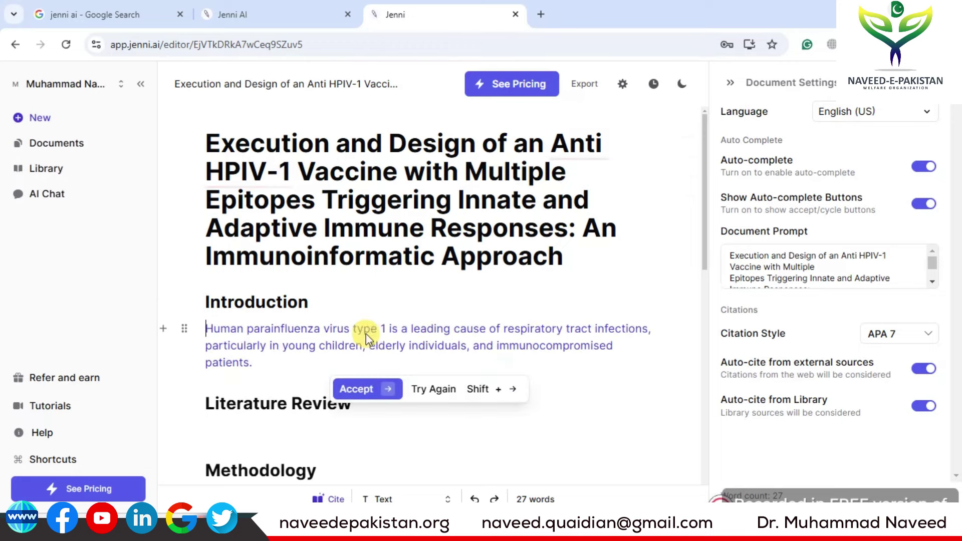
Check the generated outline down to the Conclusion heading and turn off auto-complete for the document
{"action": "scroll", "coordinate": [351, 430], "scroll_direction": "down", "scroll_amount": 2}
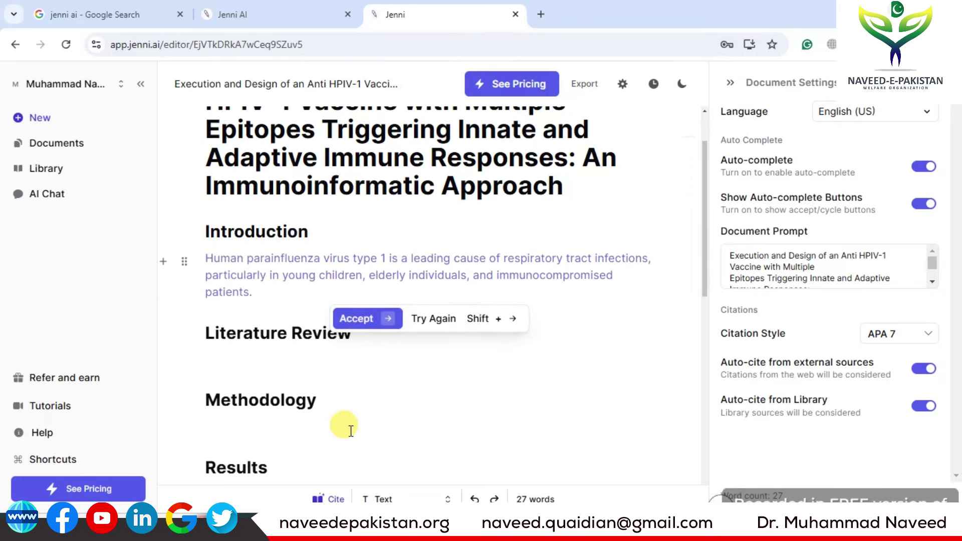
{"action": "scroll", "coordinate": [280, 416], "scroll_direction": "down", "scroll_amount": 3}
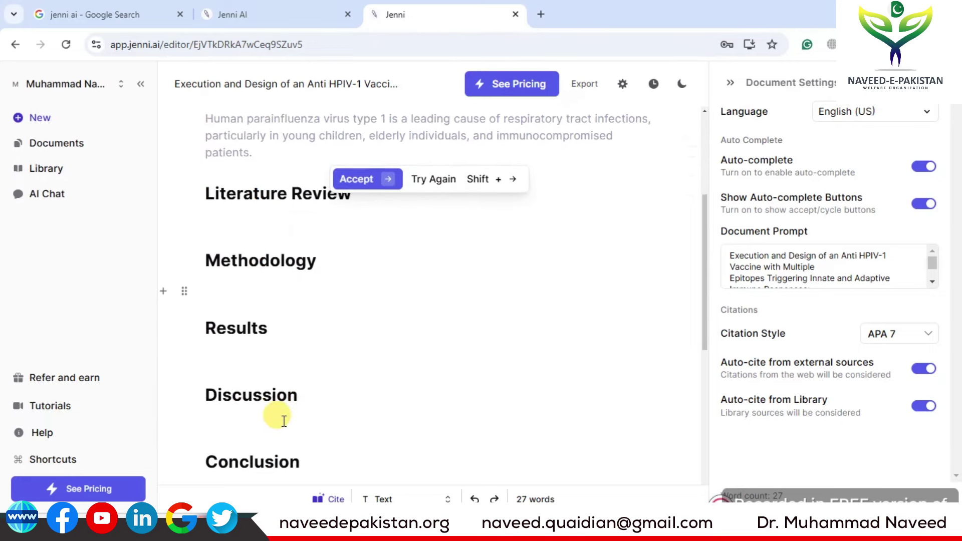
{"action": "scroll", "coordinate": [279, 429], "scroll_direction": "down", "scroll_amount": 3}
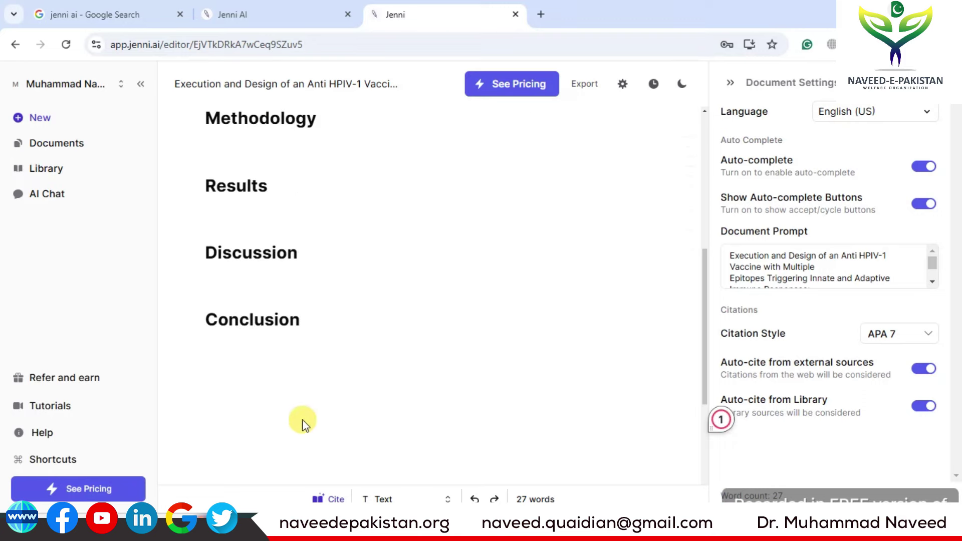
{"action": "scroll", "coordinate": [302, 425], "scroll_direction": "up", "scroll_amount": 7}
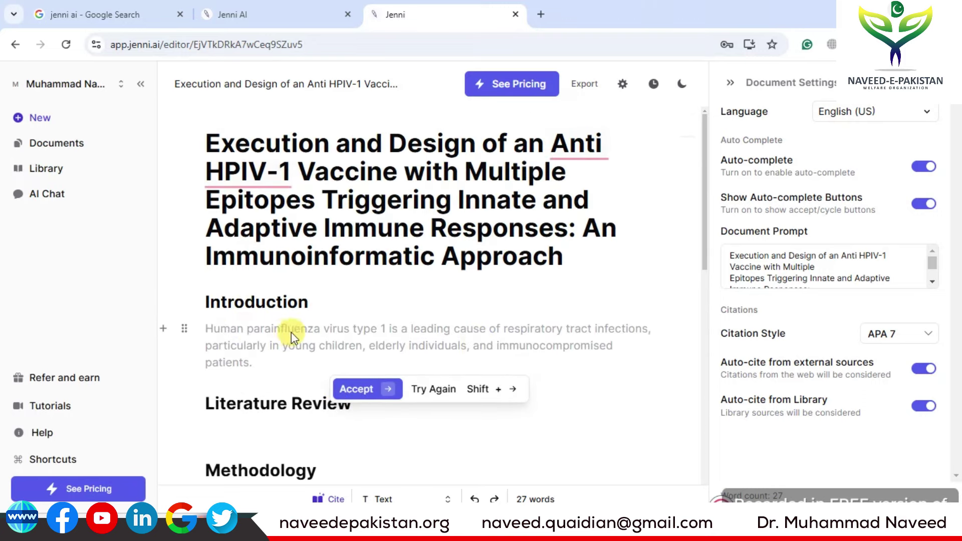
{"action": "left_click", "coordinate": [262, 324]}
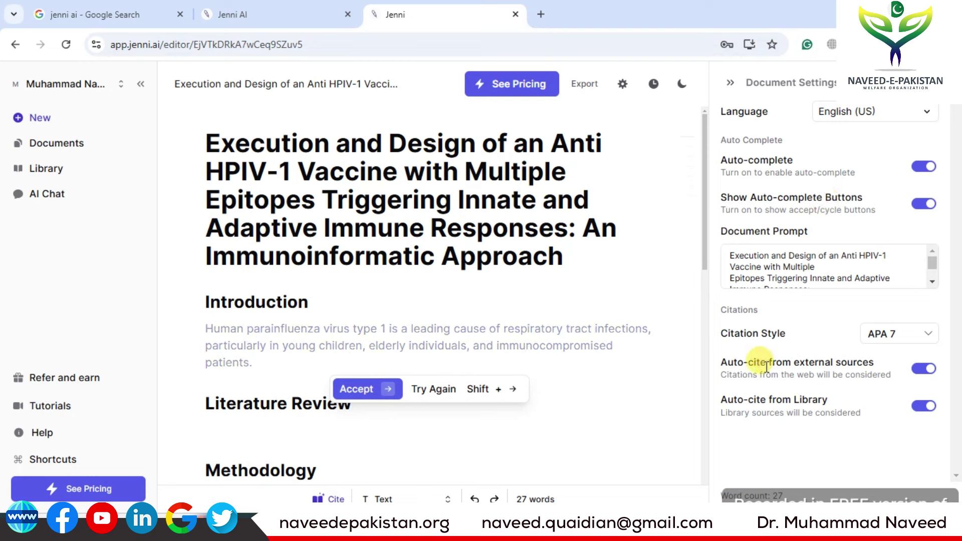
{"action": "left_click", "coordinate": [930, 169]}
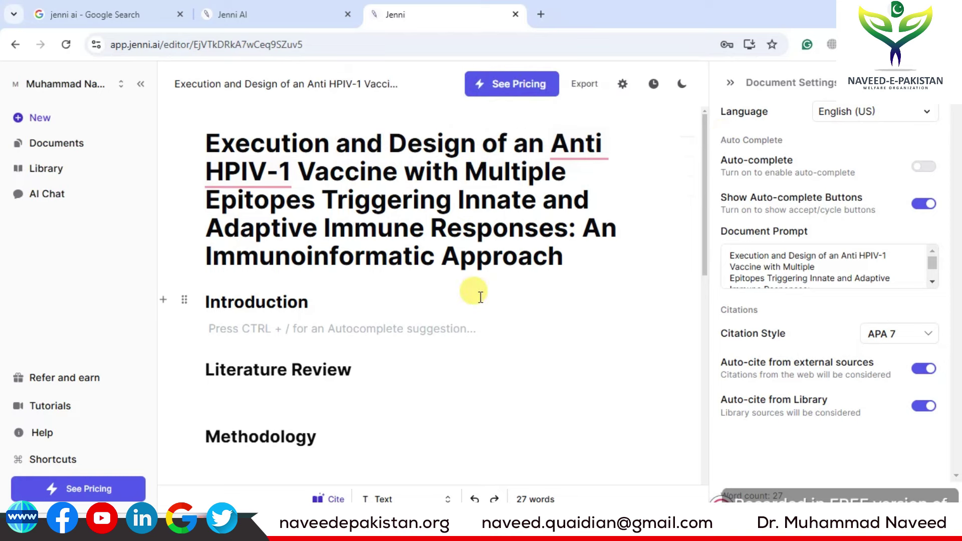
Look over the saved documents and the source library with its PDF and BibTeX import options
{"action": "left_click", "coordinate": [50, 143]}
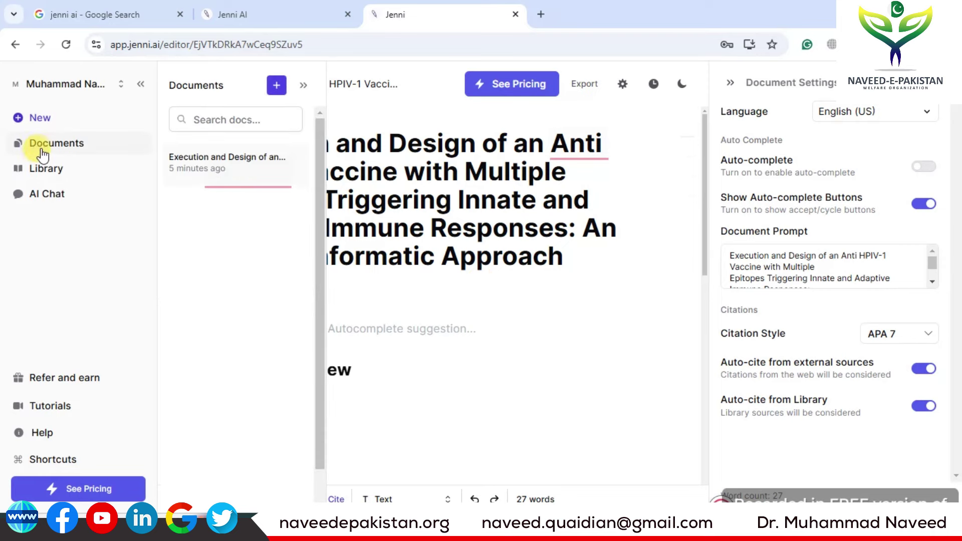
{"action": "left_click", "coordinate": [61, 174]}
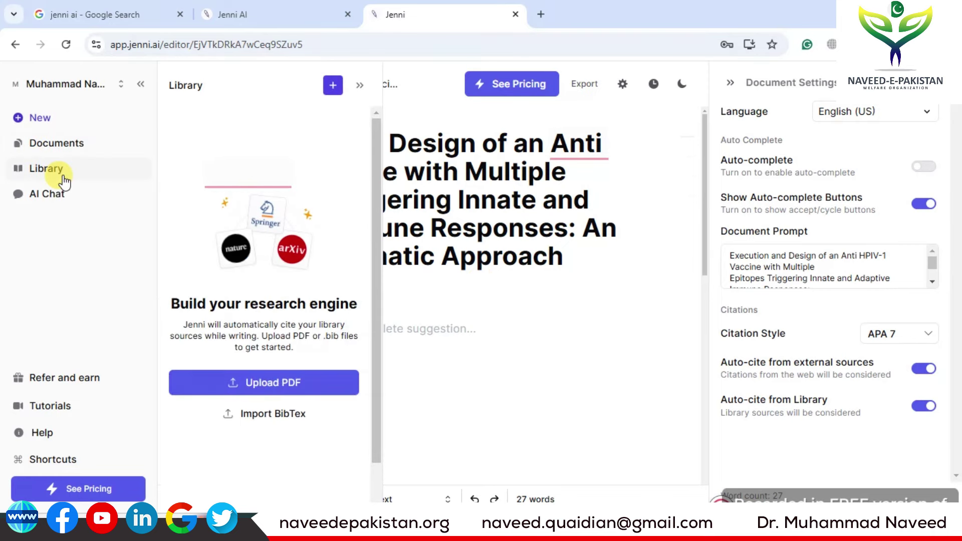
{"action": "left_click", "coordinate": [51, 202]}
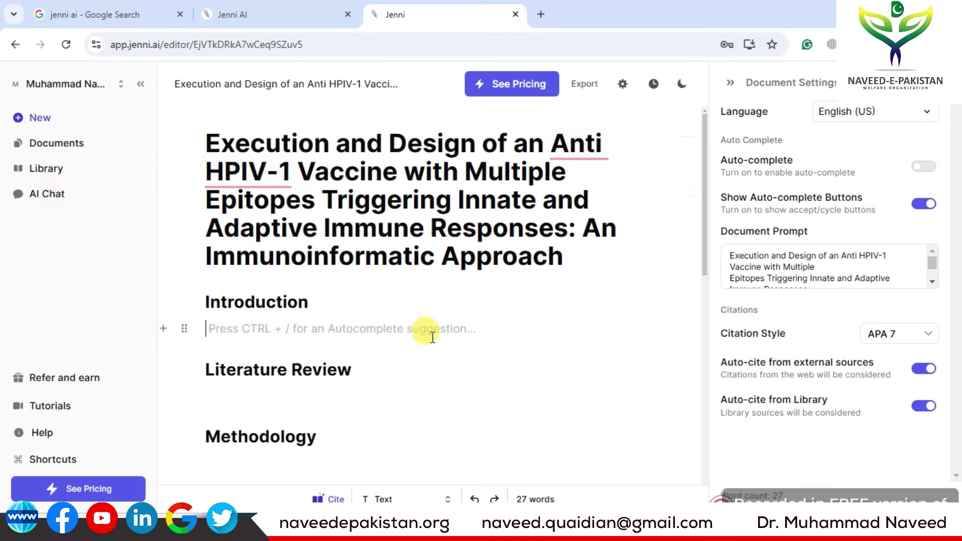
Generate introduction text with the AI command "write introduction on this title" and insert it below the empty line under the Introduction heading
{"action": "left_click", "coordinate": [187, 329]}
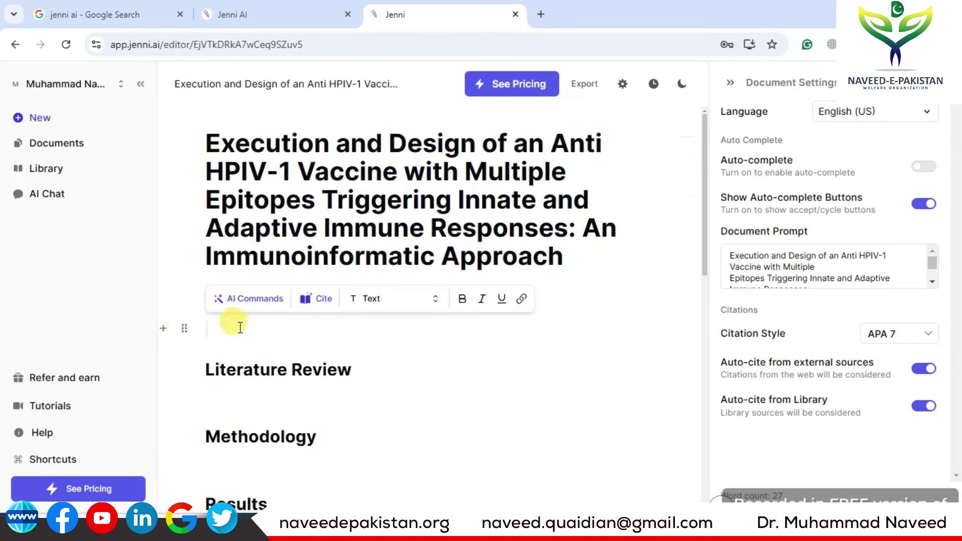
{"action": "left_click", "coordinate": [269, 303]}
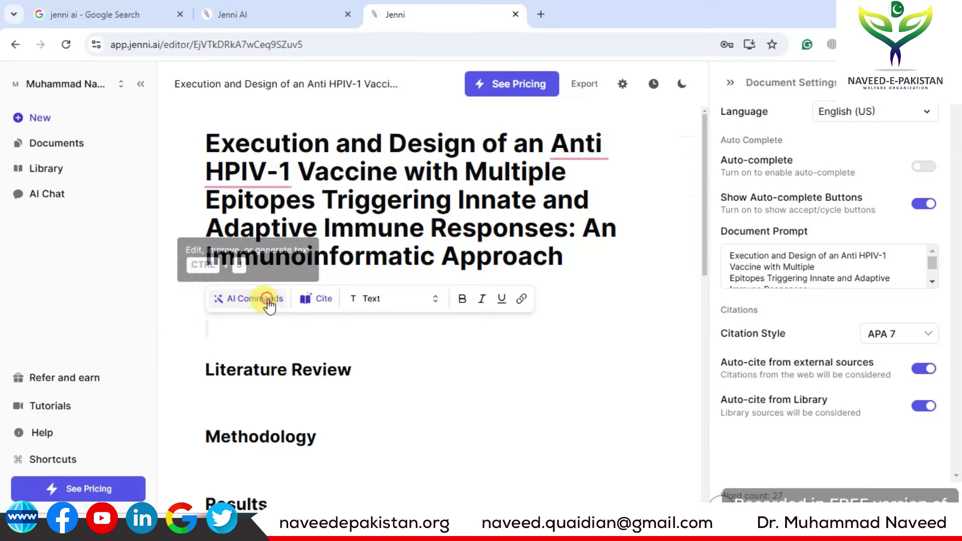
{"action": "type", "text": "w"}
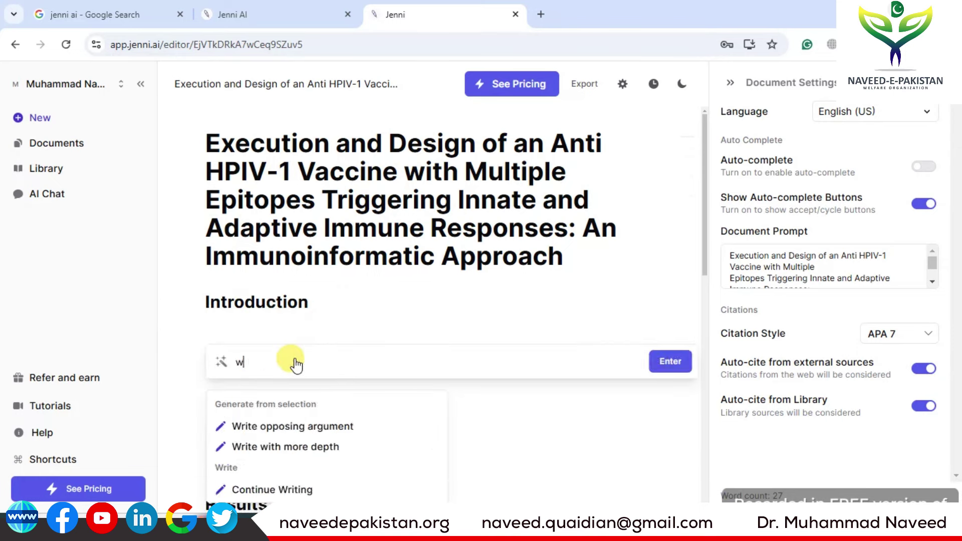
{"action": "type", "text": "rite introduction on this title"}
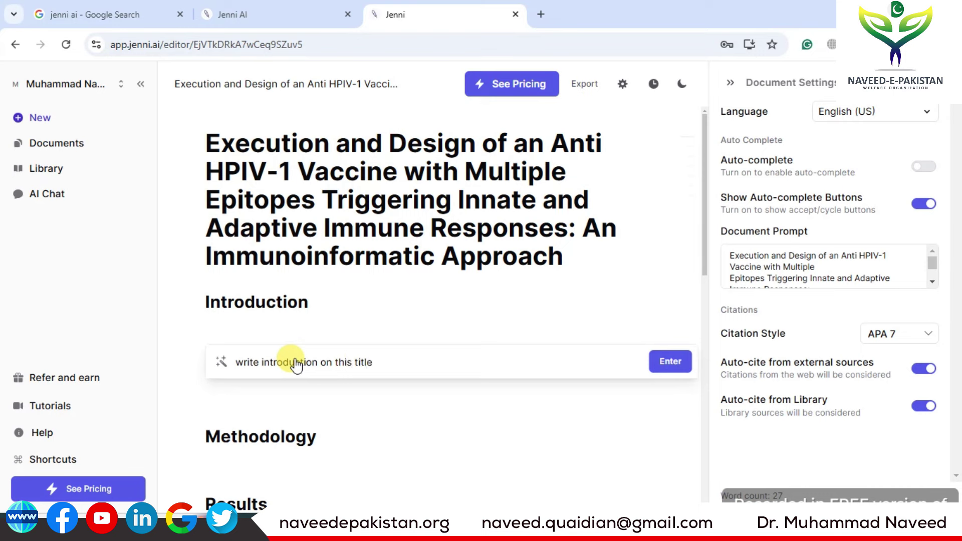
{"action": "left_click", "coordinate": [663, 361]}
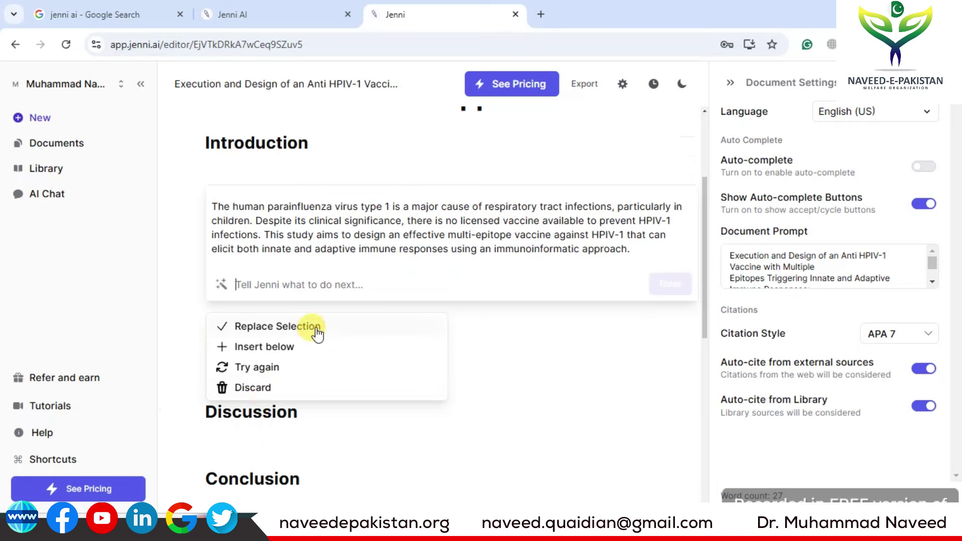
{"action": "left_click", "coordinate": [275, 289]}
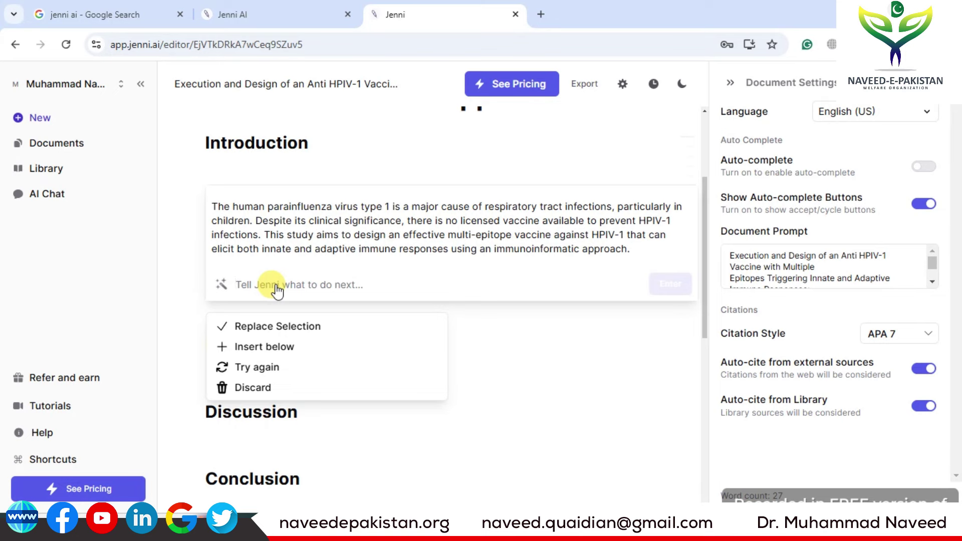
{"action": "left_click", "coordinate": [277, 353]}
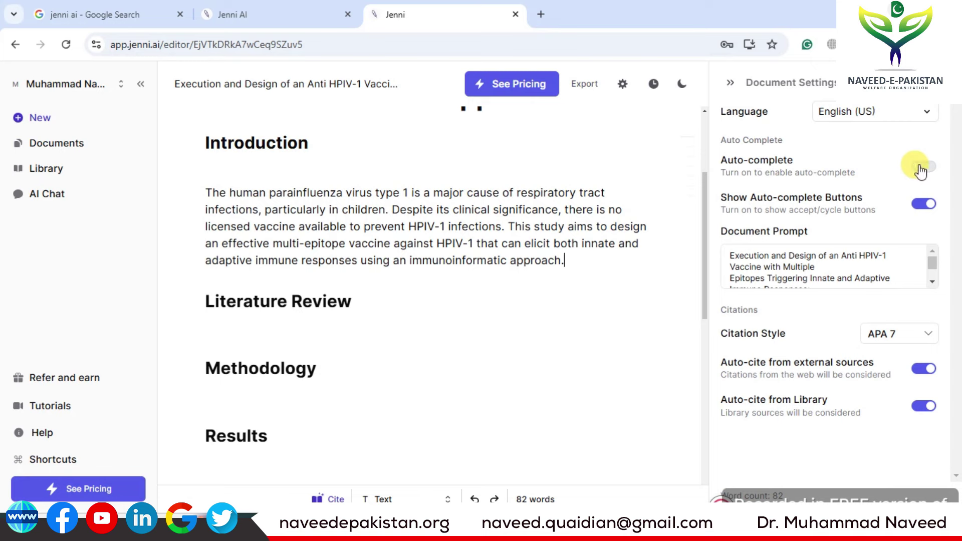
Turn auto-complete on again for the document
{"action": "left_click", "coordinate": [935, 166]}
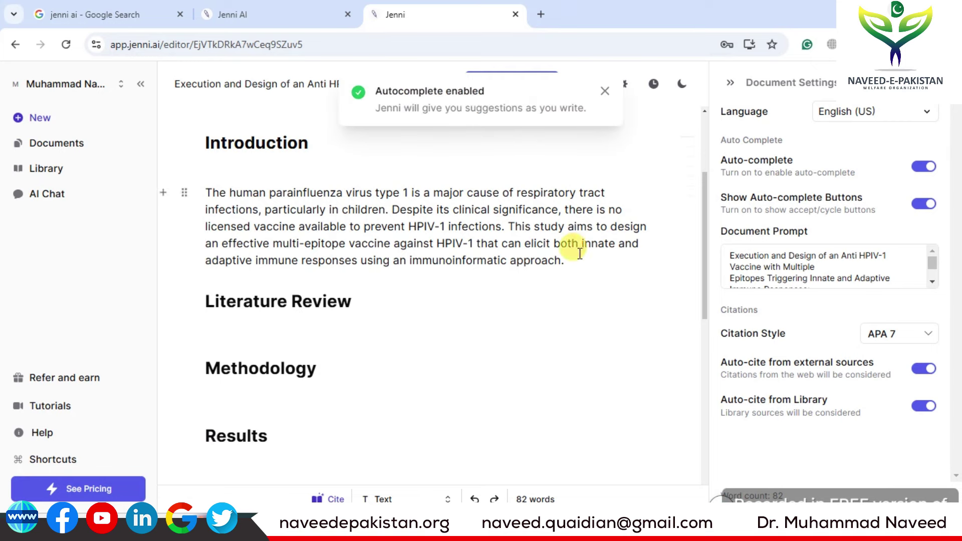
Extend the end of the Introduction paragraph with the auto-completed, cited sentence on the genera of parainfluenza viruses
{"action": "left_click", "coordinate": [566, 260]}
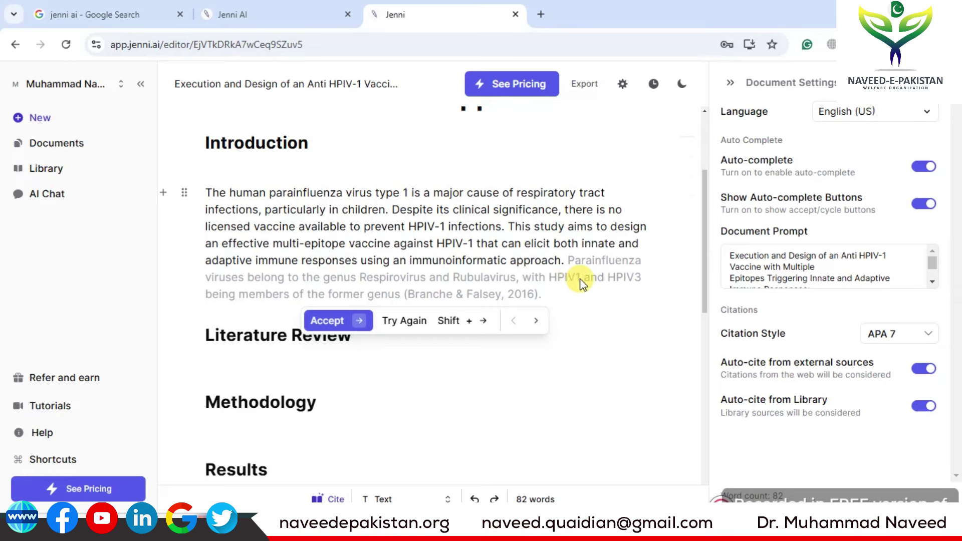
{"action": "left_click", "coordinate": [324, 323]}
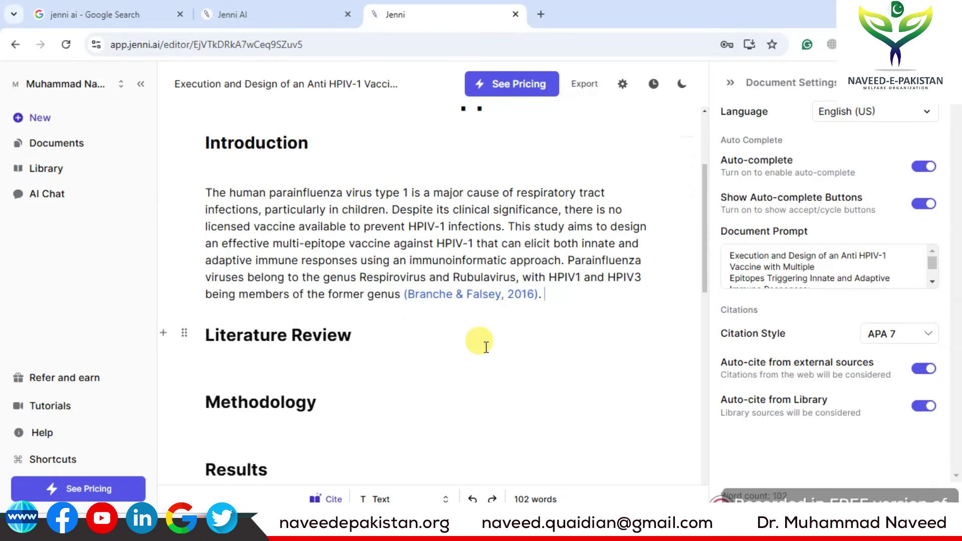
{"action": "mouse_move", "coordinate": [494, 303]}
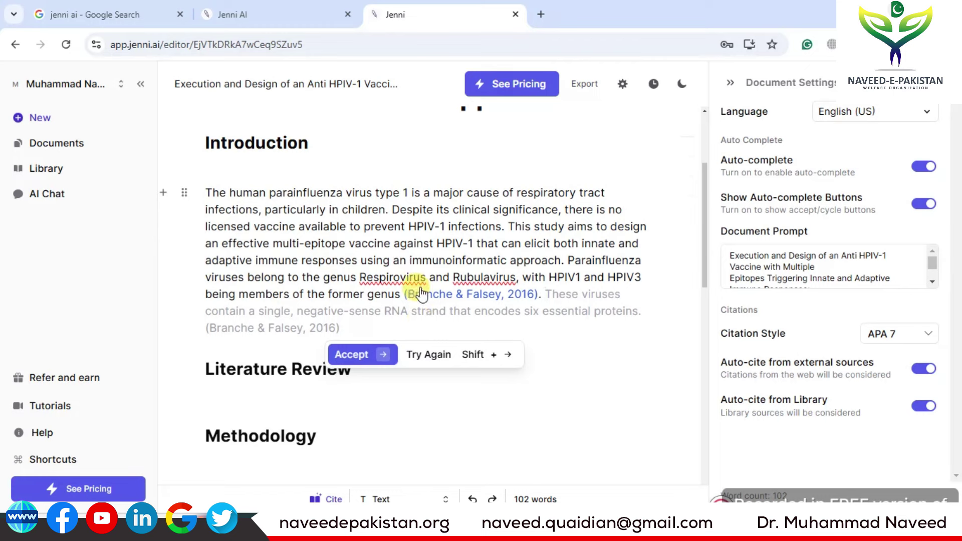
Upload the 2024 article PDF on the innovative approach of high-throughput screening from Downloads to the source library
{"action": "left_click", "coordinate": [506, 230]}
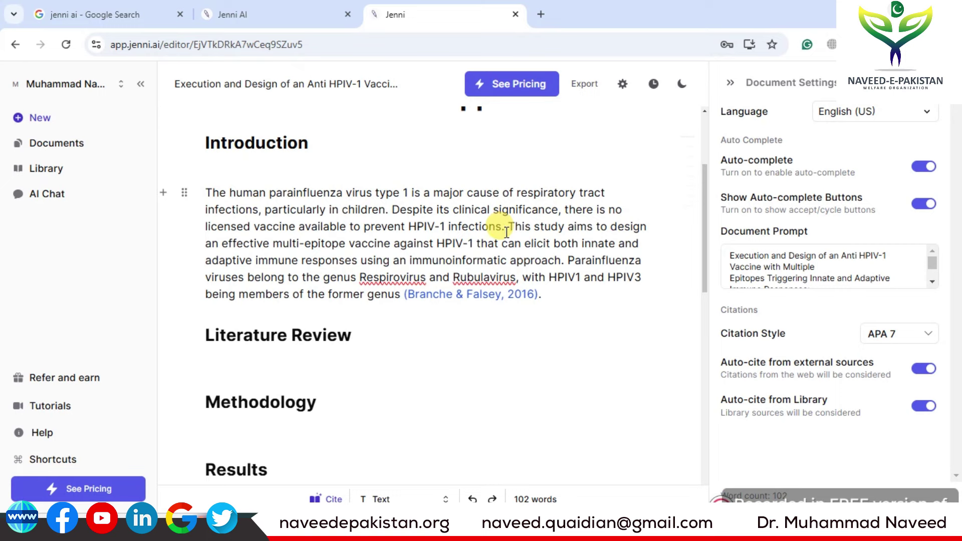
{"action": "left_click", "coordinate": [60, 169]}
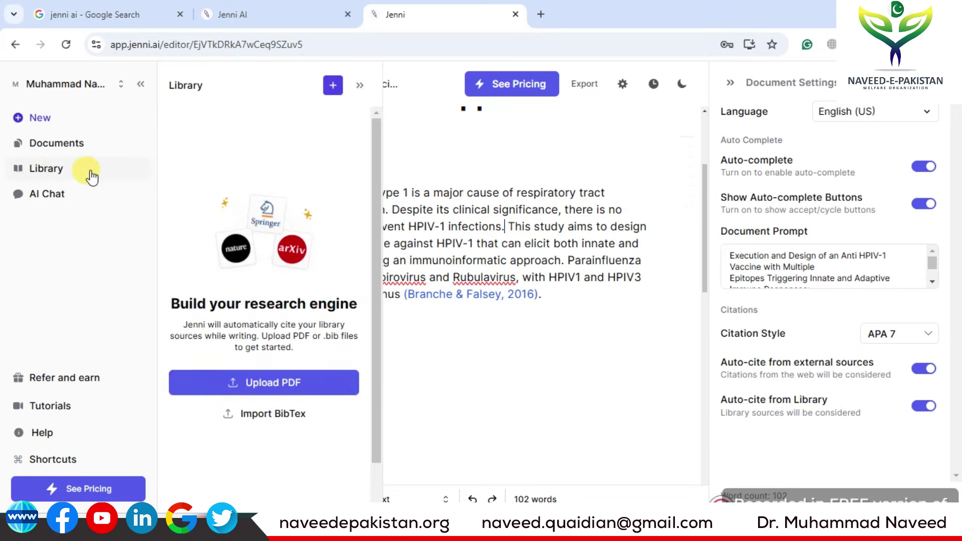
{"action": "left_click", "coordinate": [275, 384]}
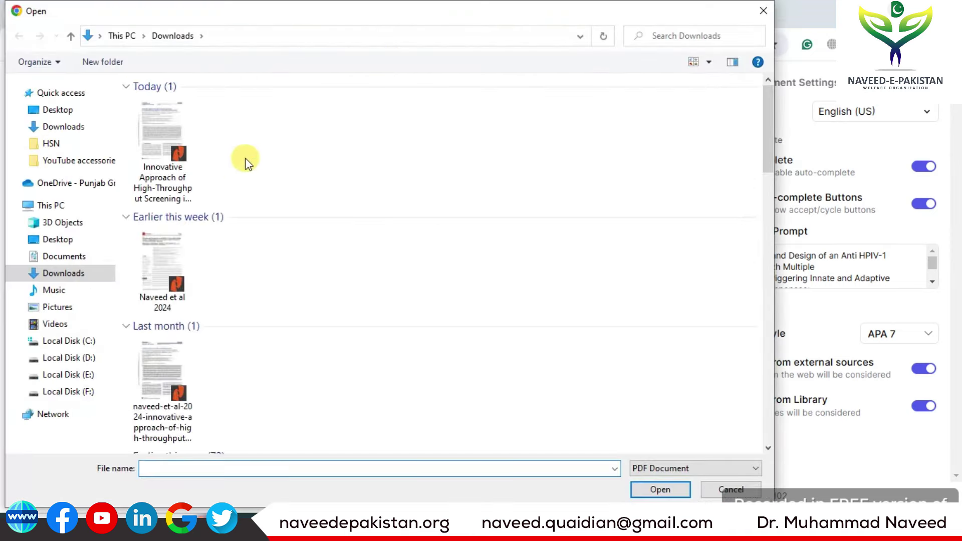
{"action": "left_click", "coordinate": [170, 401]}
{"action": "left_click", "coordinate": [643, 492]}
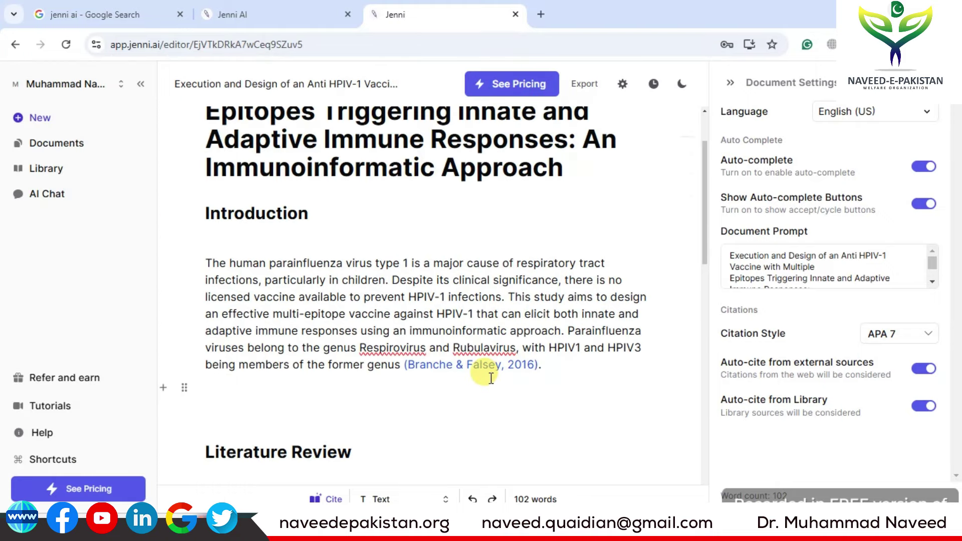
Cite the uploaded high-throughput screening article in the Introduction right after the sentence ending "prevent HPIV-1 infections."
{"action": "left_click", "coordinate": [666, 251]}
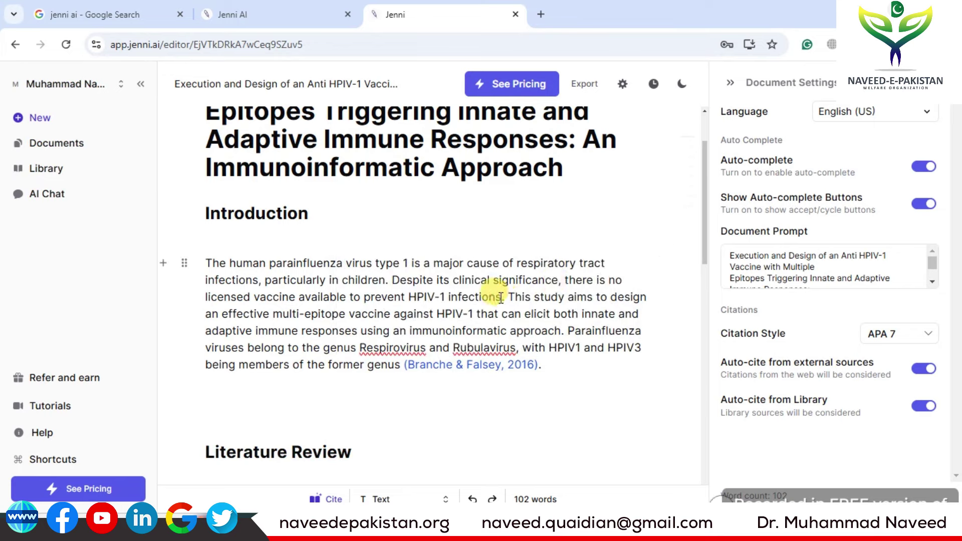
{"action": "left_click", "coordinate": [69, 169]}
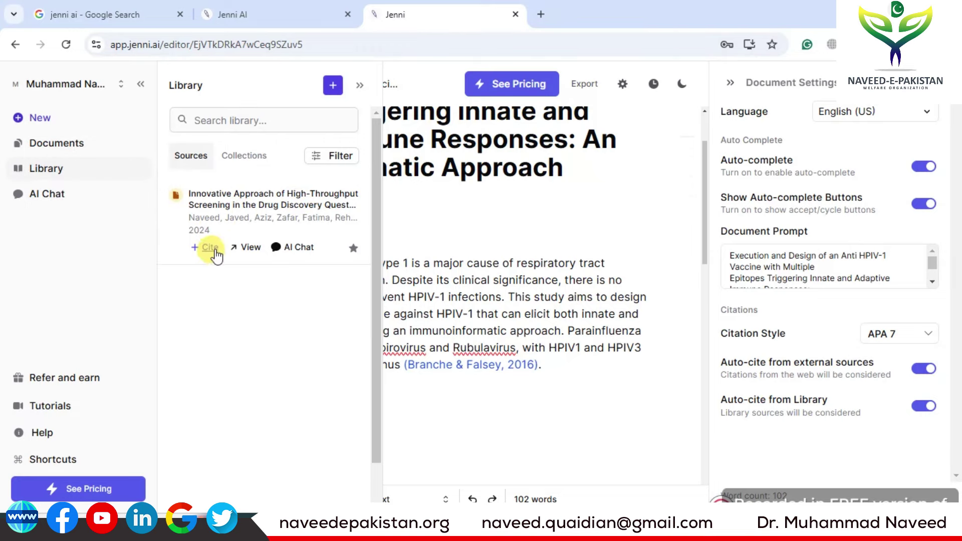
{"action": "left_click", "coordinate": [213, 249]}
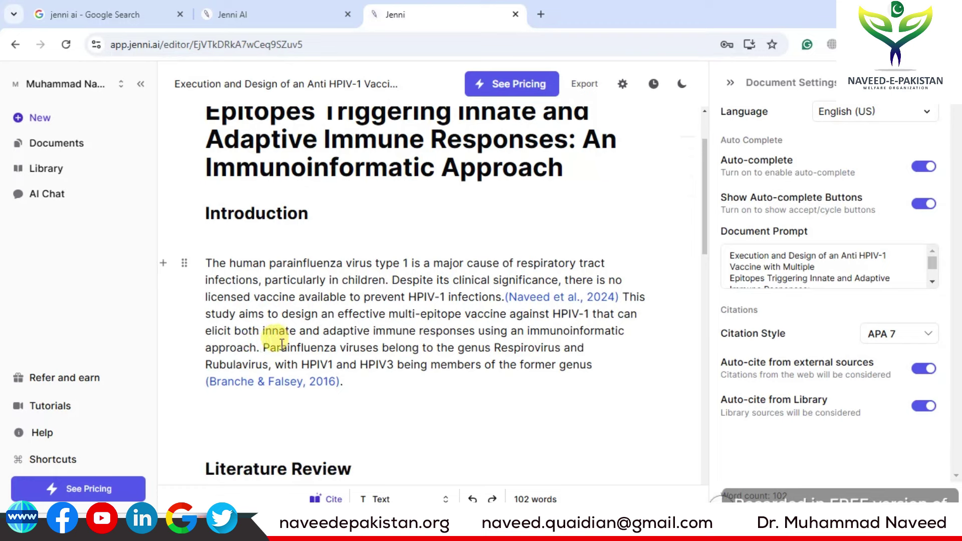
Look over the citation styles available for the document
{"action": "left_click", "coordinate": [186, 265]}
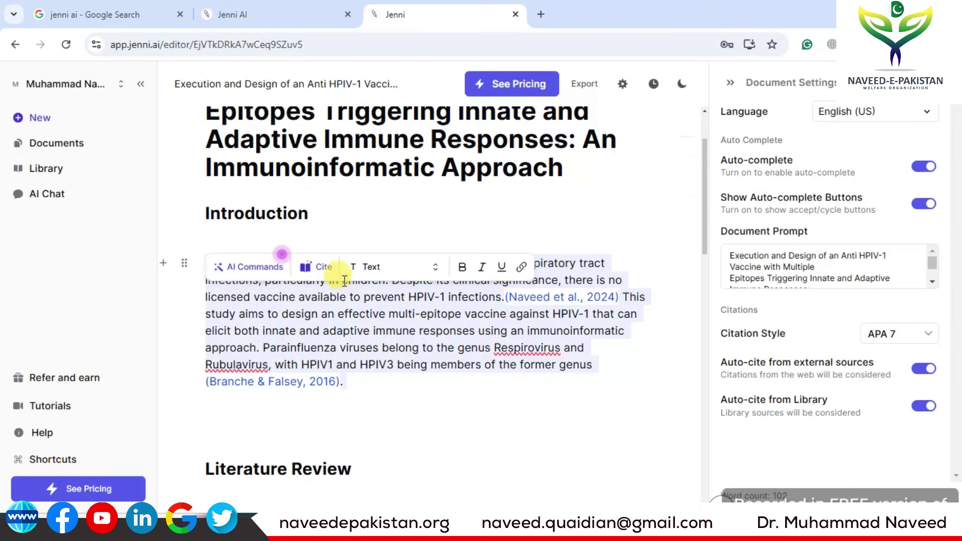
{"action": "left_click", "coordinate": [324, 273]}
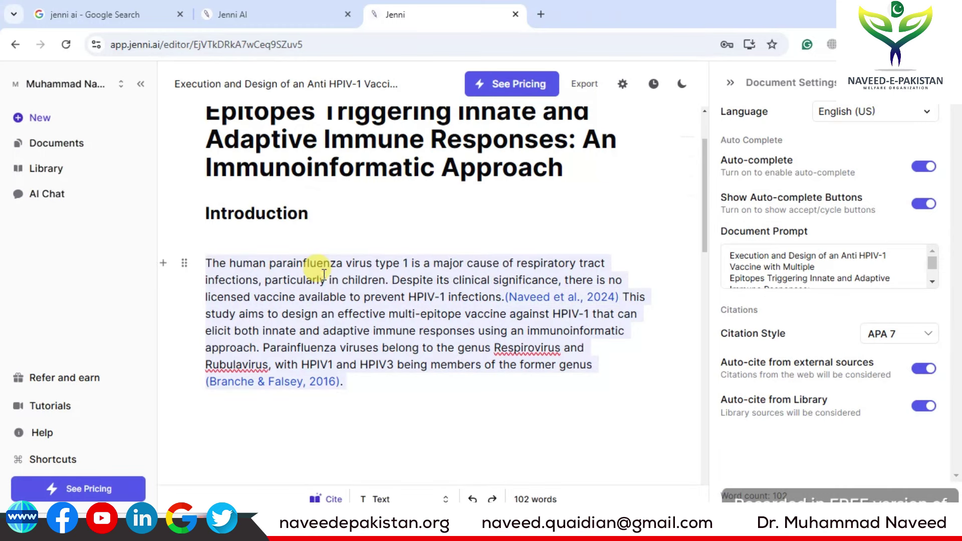
{"action": "left_click", "coordinate": [395, 354]}
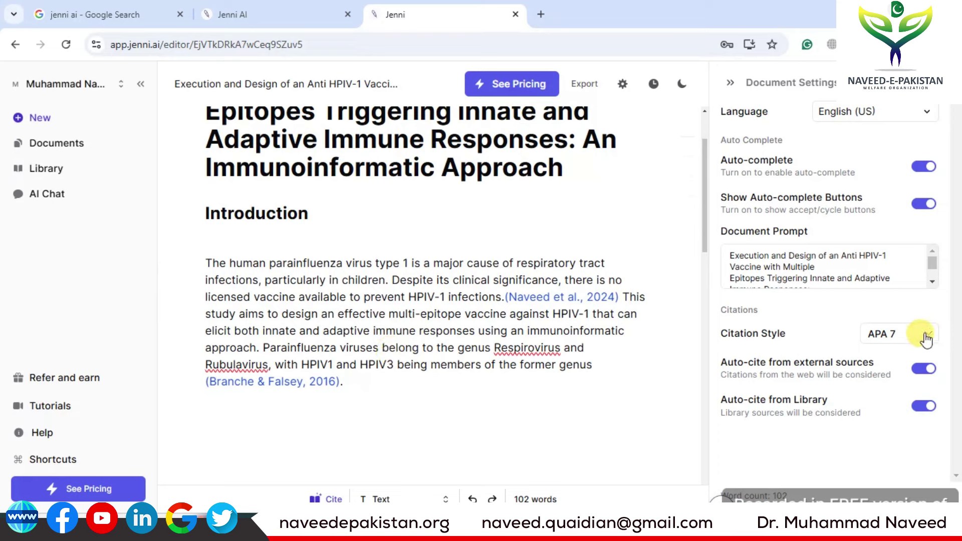
{"action": "left_click", "coordinate": [928, 334]}
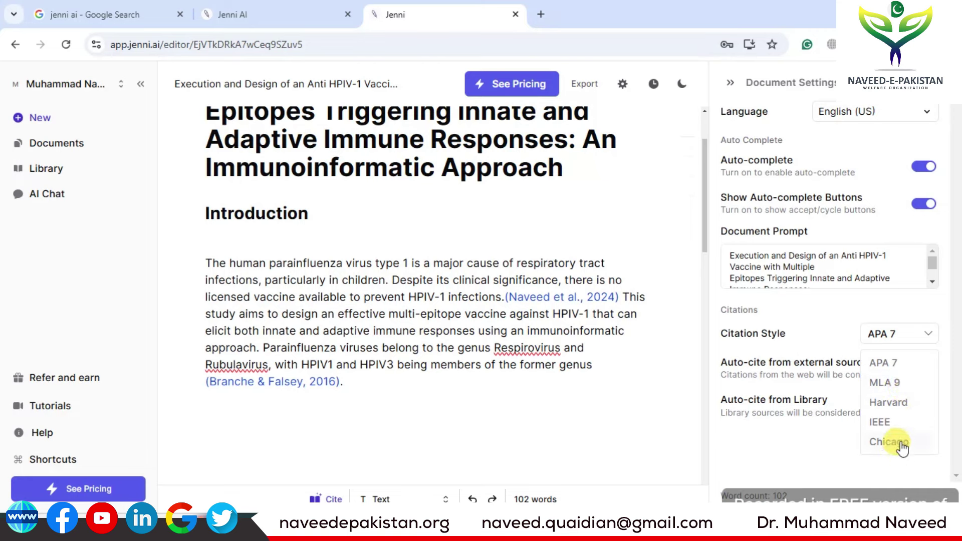
{"action": "left_click", "coordinate": [549, 401]}
Paraphrase the Introduction paragraph academically with AI Commands and replace the original text with the result
{"action": "scroll", "coordinate": [185, 124], "scroll_direction": "down", "scroll_amount": 3}
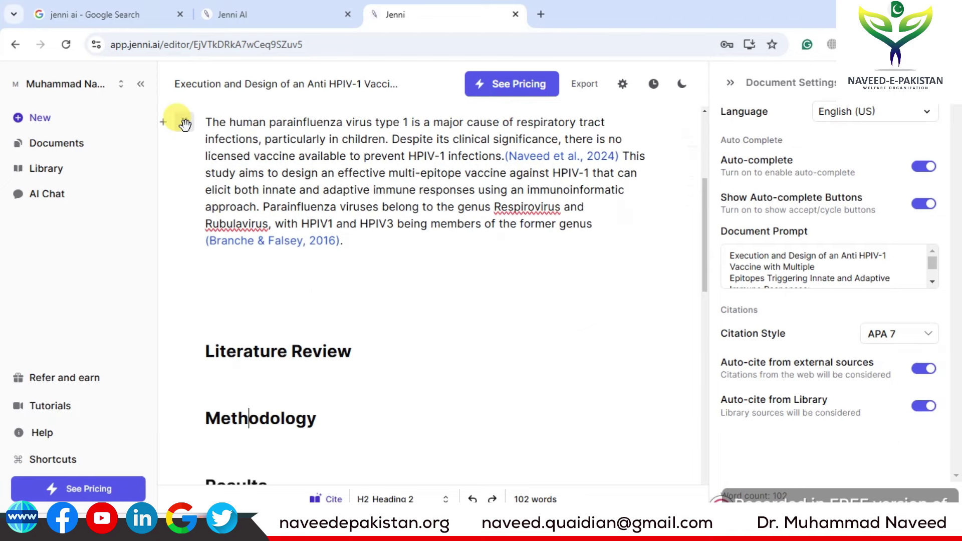
{"action": "left_click", "coordinate": [185, 124]}
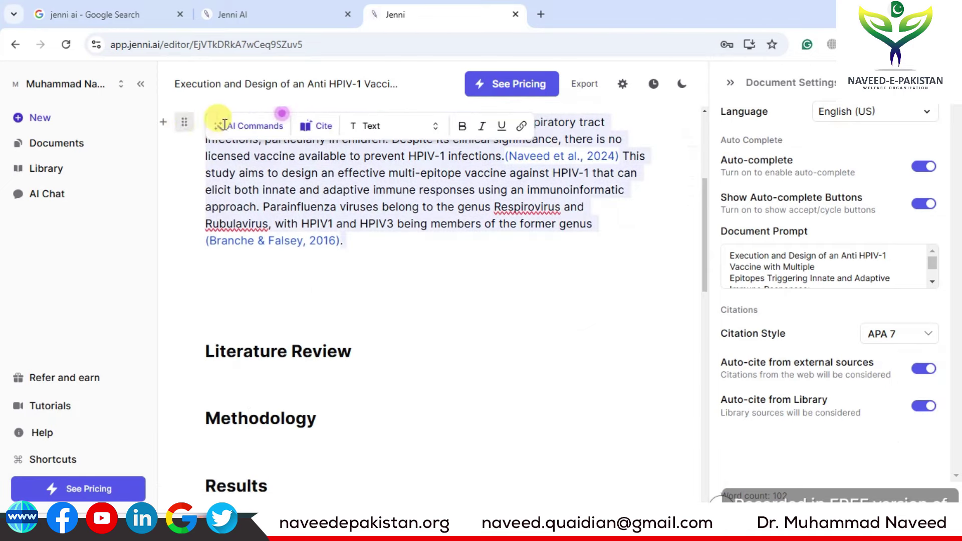
{"action": "left_click", "coordinate": [259, 128]}
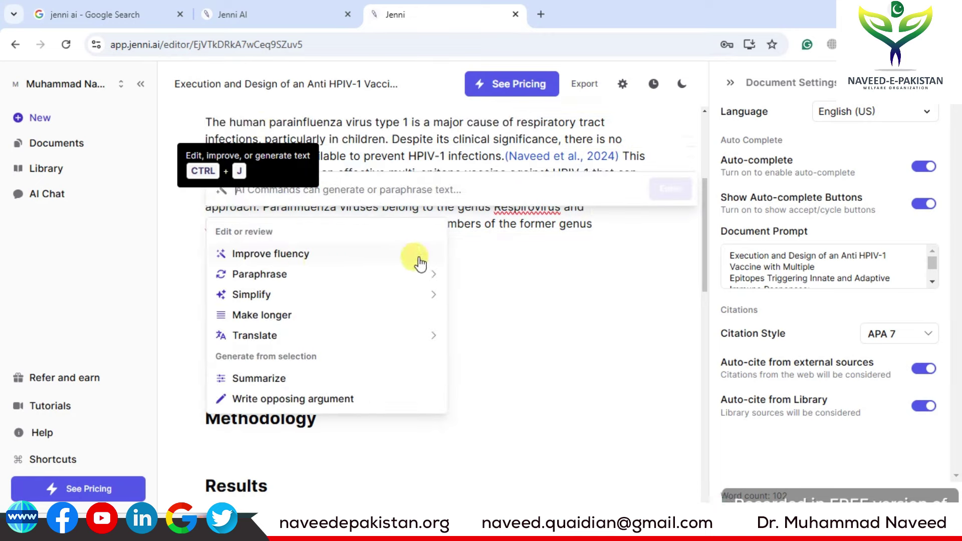
{"action": "mouse_move", "coordinate": [369, 276]}
{"action": "mouse_move", "coordinate": [352, 296]}
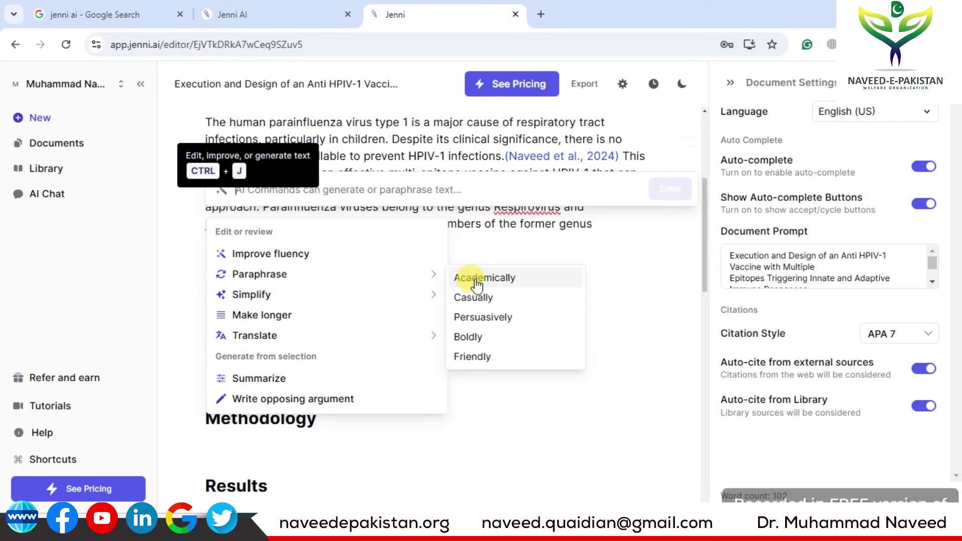
{"action": "left_click", "coordinate": [475, 279]}
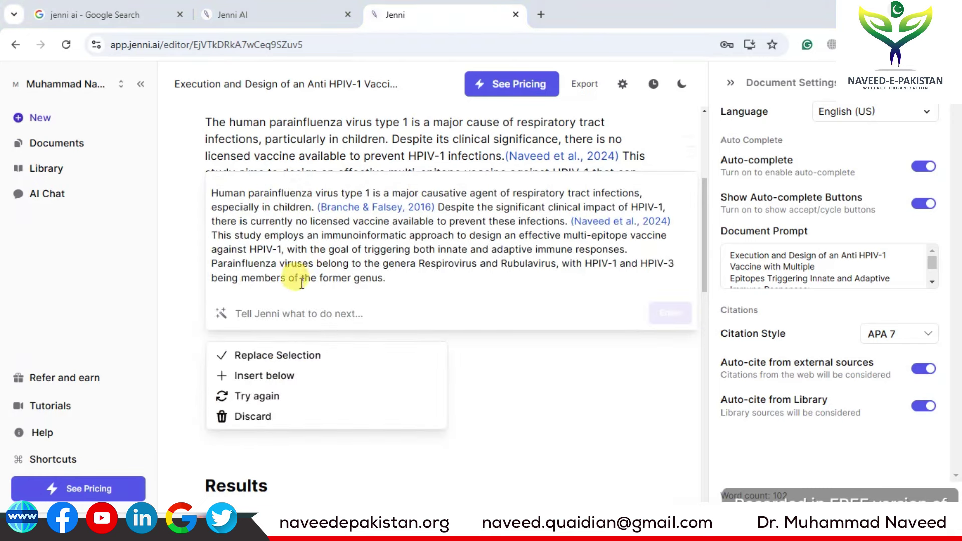
{"action": "mouse_move", "coordinate": [576, 224]}
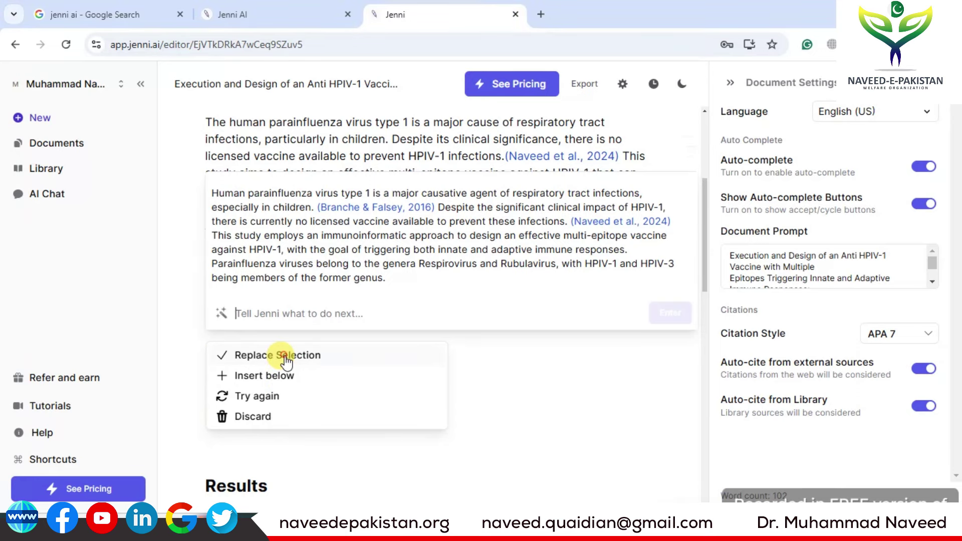
{"action": "left_click", "coordinate": [303, 355]}
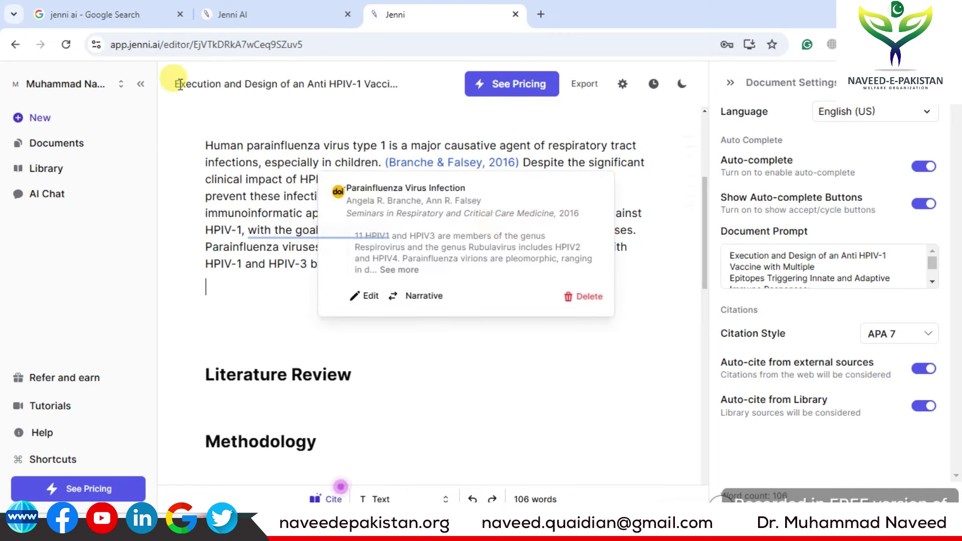
{"action": "mouse_move", "coordinate": [369, 200]}
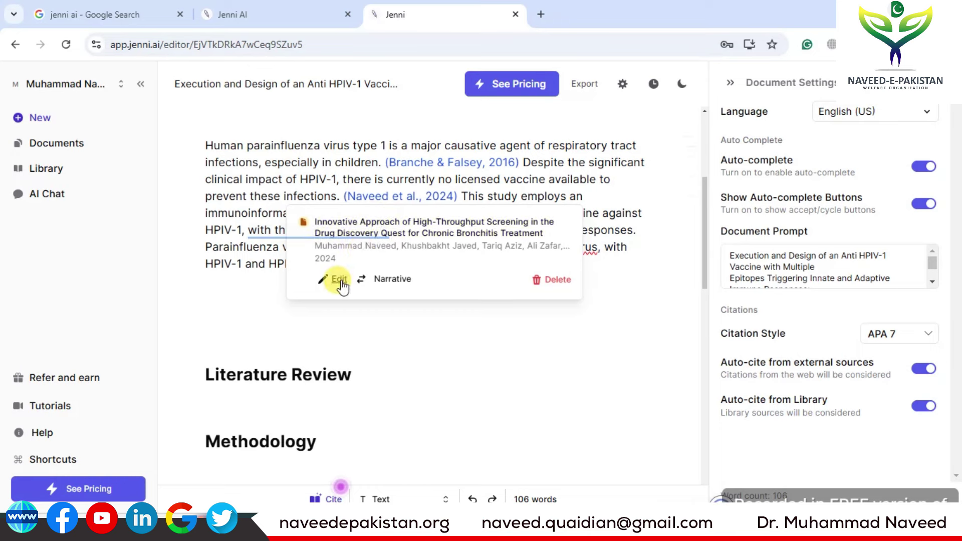
{"action": "mouse_move", "coordinate": [439, 162]}
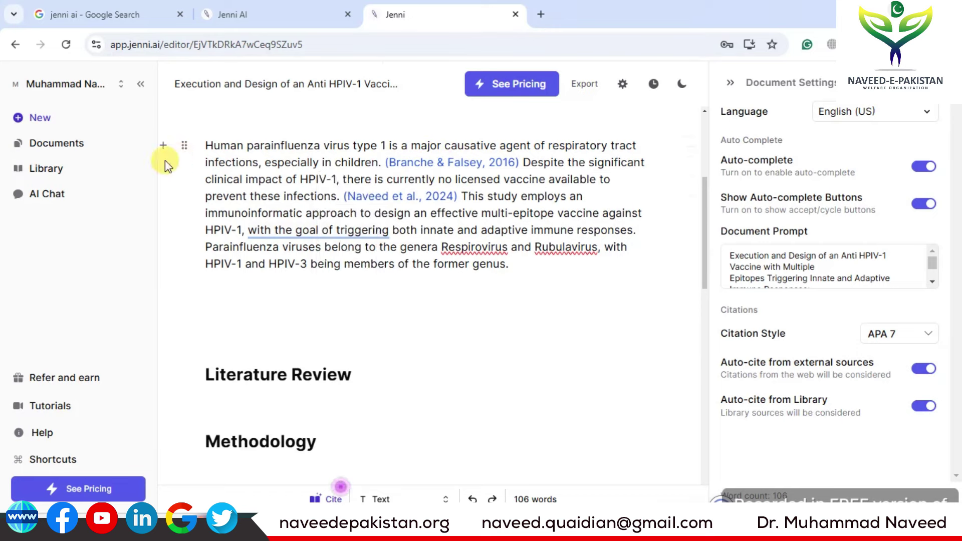
Open the high-throughput screening article from the library in AI Chat and look through its pages
{"action": "mouse_move", "coordinate": [85, 173]}
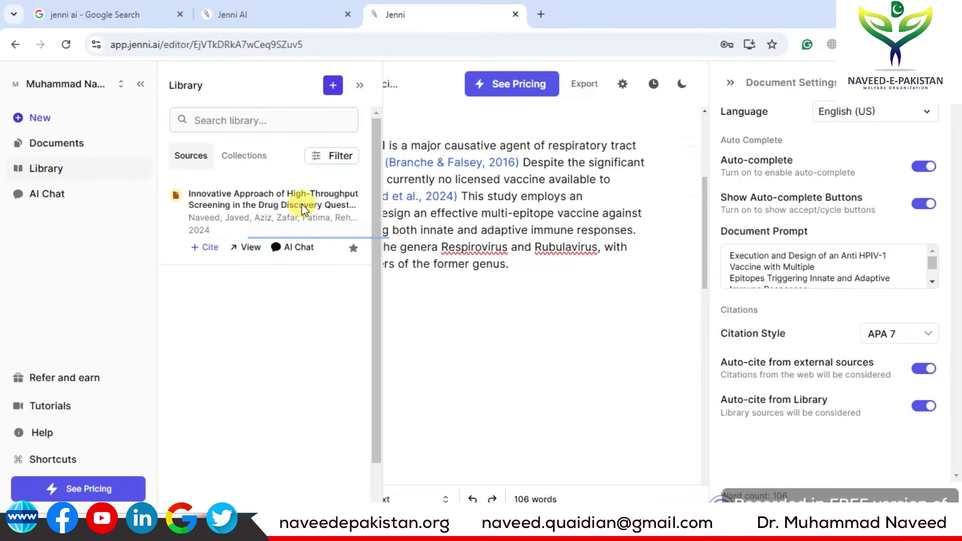
{"action": "left_click", "coordinate": [302, 250]}
{"action": "left_click", "coordinate": [447, 8]}
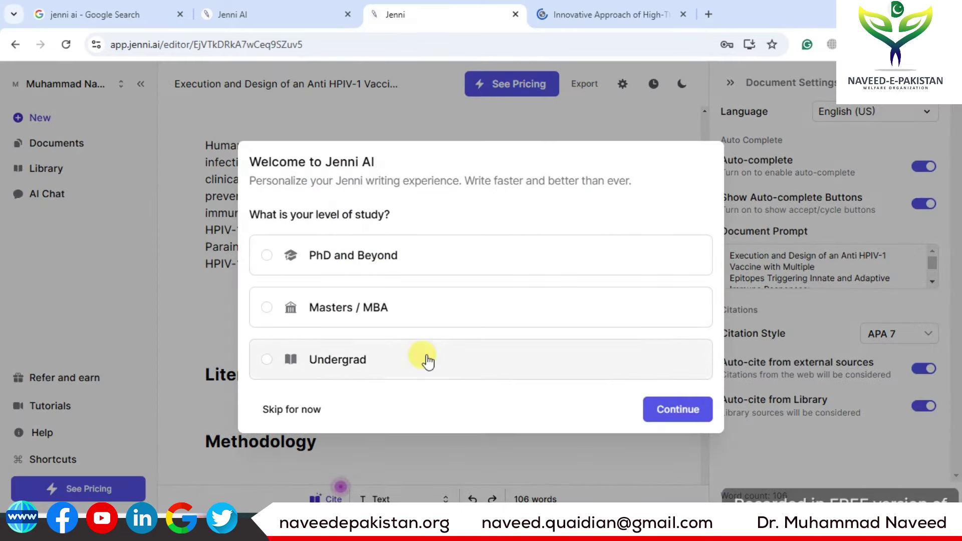
{"action": "left_click", "coordinate": [95, 170]}
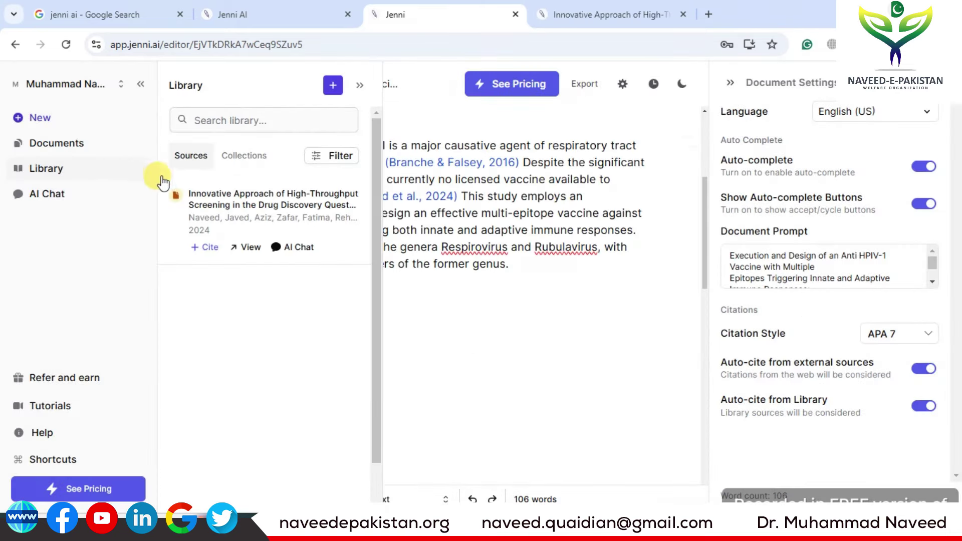
{"action": "left_click", "coordinate": [576, 14]}
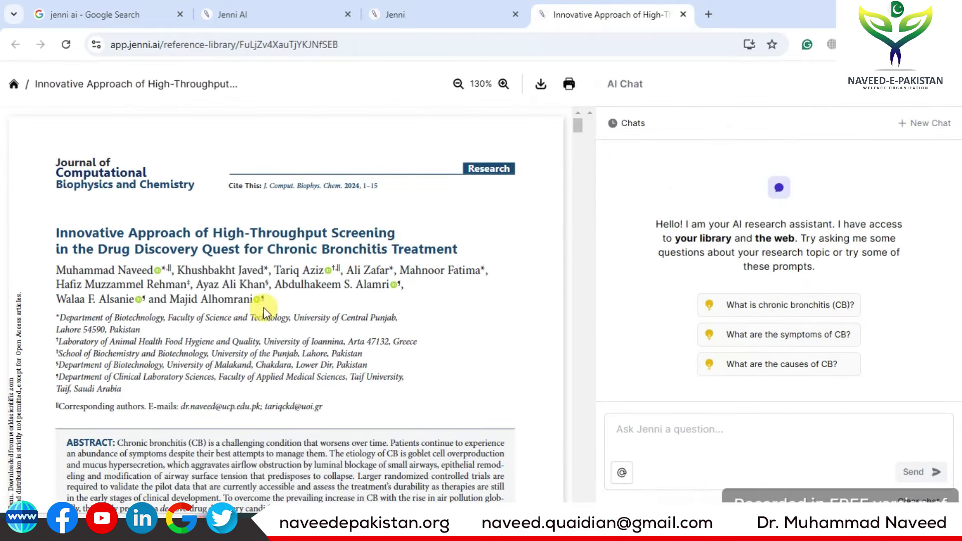
{"action": "scroll", "coordinate": [399, 332], "scroll_direction": "down", "scroll_amount": 10}
{"action": "scroll", "coordinate": [407, 337], "scroll_direction": "down", "scroll_amount": 6}
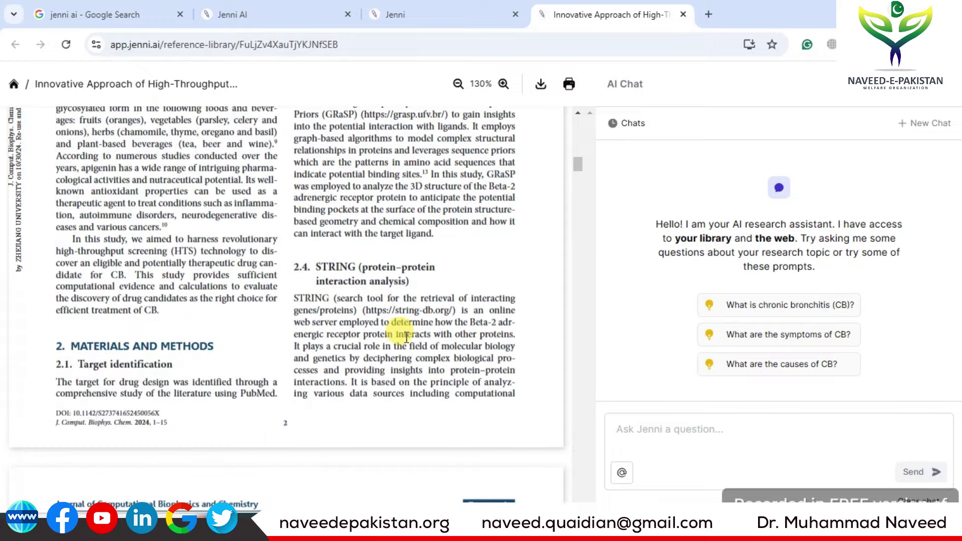
{"action": "scroll", "coordinate": [519, 201], "scroll_direction": "up", "scroll_amount": 20}
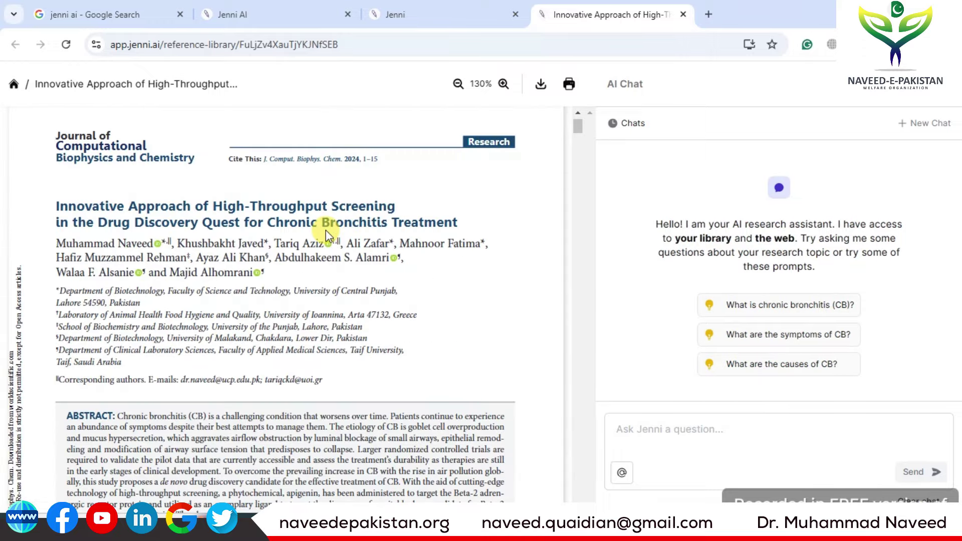
{"action": "scroll", "coordinate": [324, 228], "scroll_direction": "up", "scroll_amount": 1}
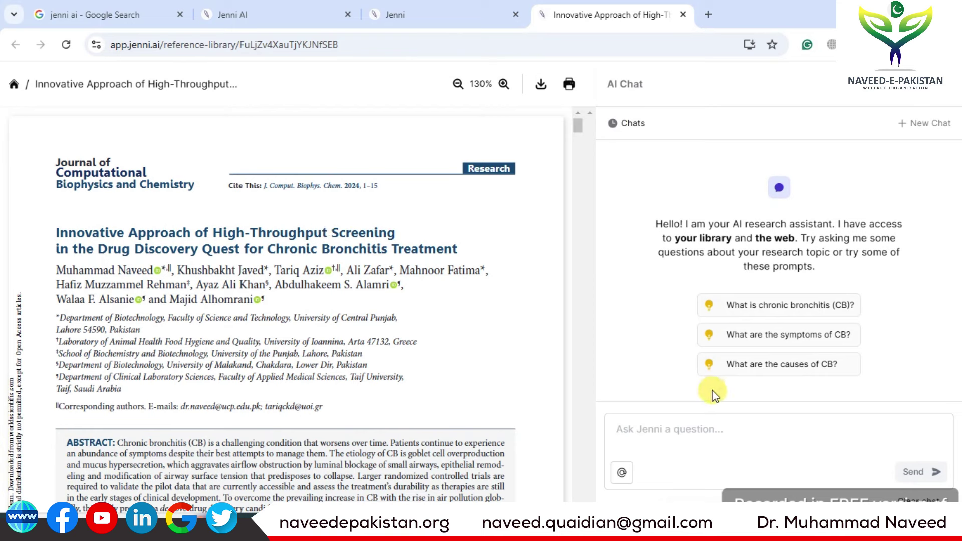
Ask the AI research assistant to "summarize this article in few lines"
{"action": "left_click", "coordinate": [645, 424]}
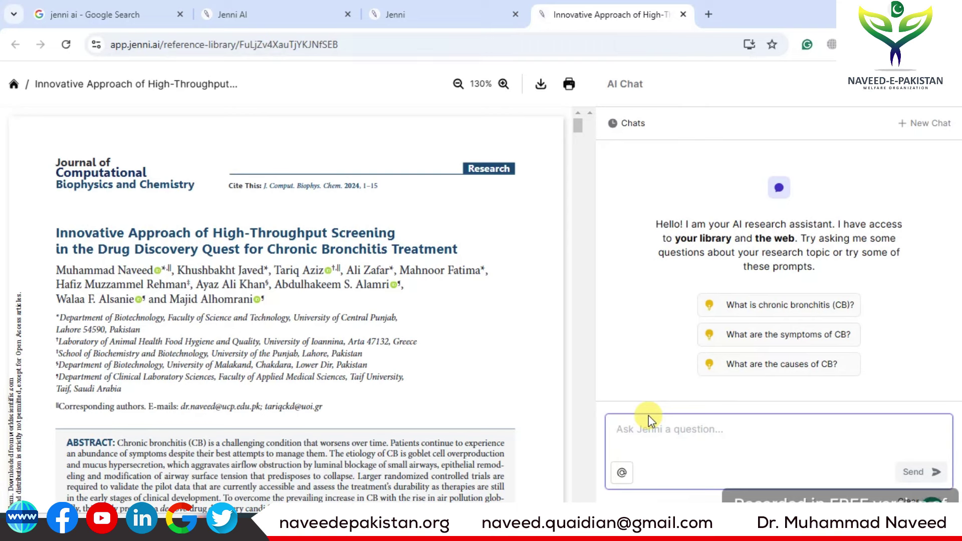
{"action": "type", "text": "summarize this article"}
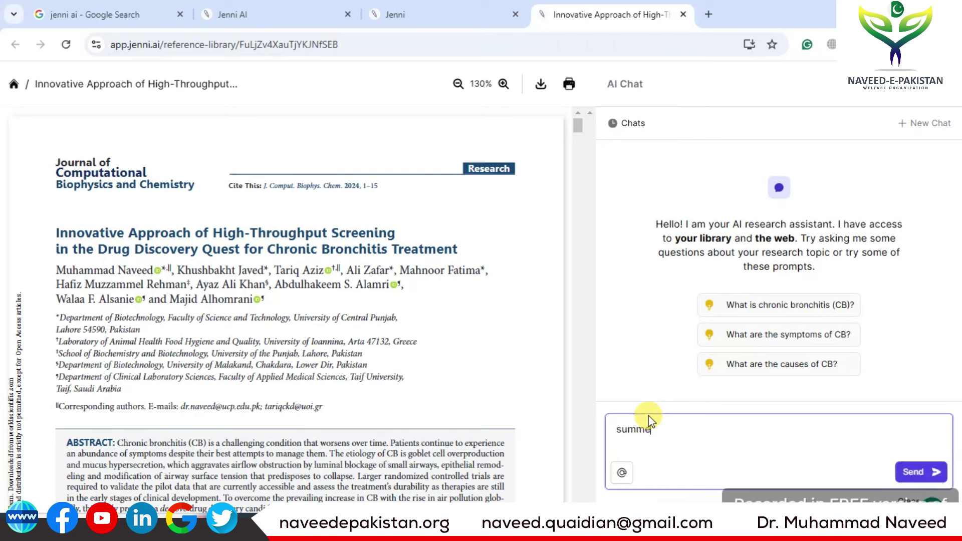
{"action": "left_click", "coordinate": [734, 429]}
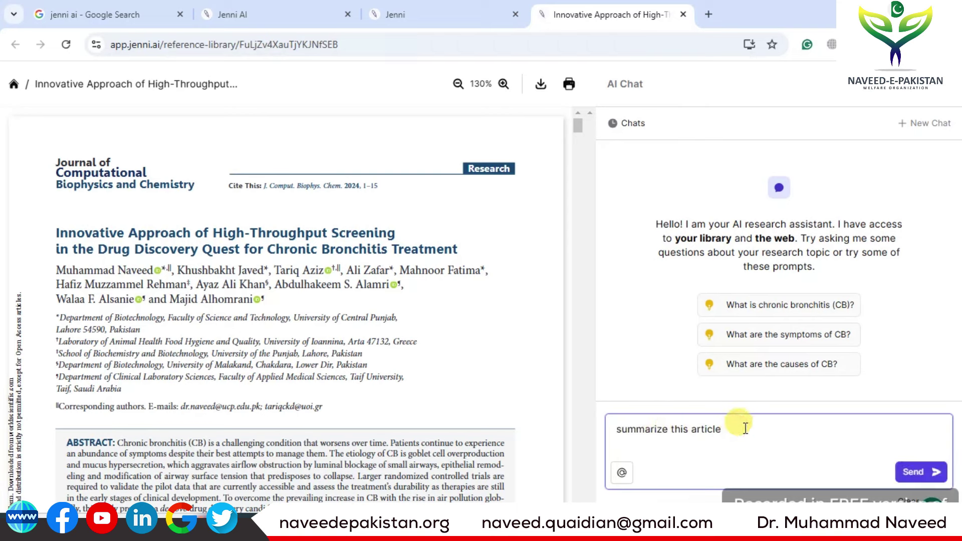
{"action": "type", "text": "in few lines"}
{"action": "left_click", "coordinate": [929, 471]}
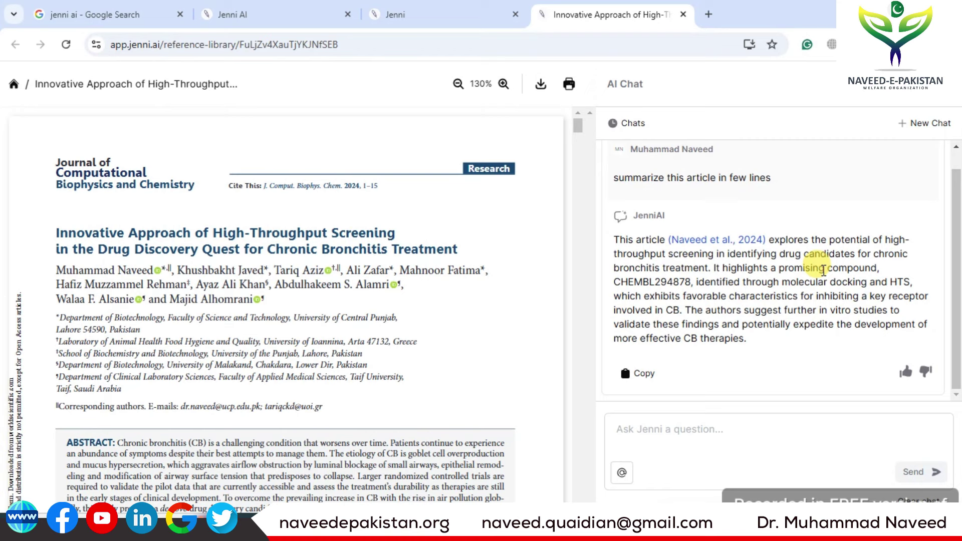
{"action": "left_click", "coordinate": [709, 437]}
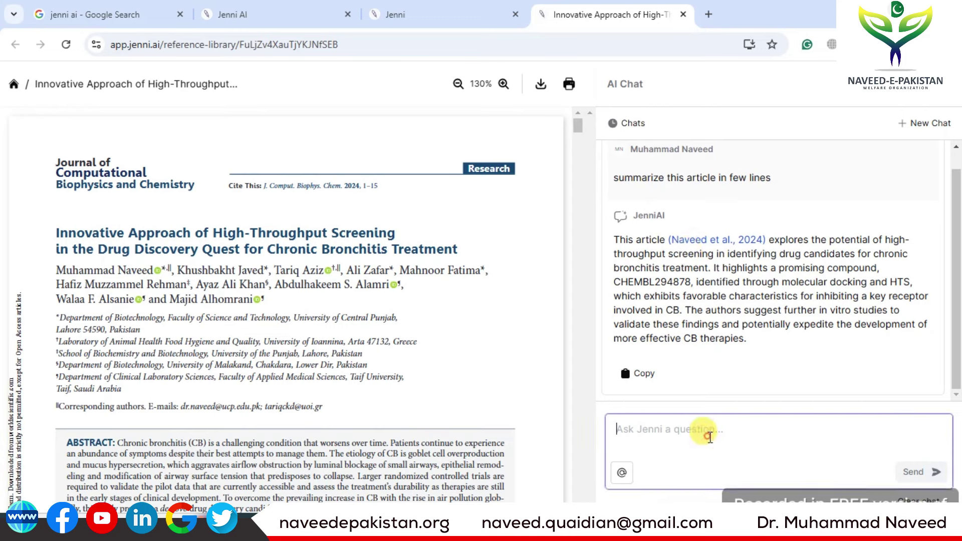
Ask the AI research assistant for "research gaps of this study" and highlight the answer's closing words about new therapeutic strategies
{"action": "type", "text": "rese"}
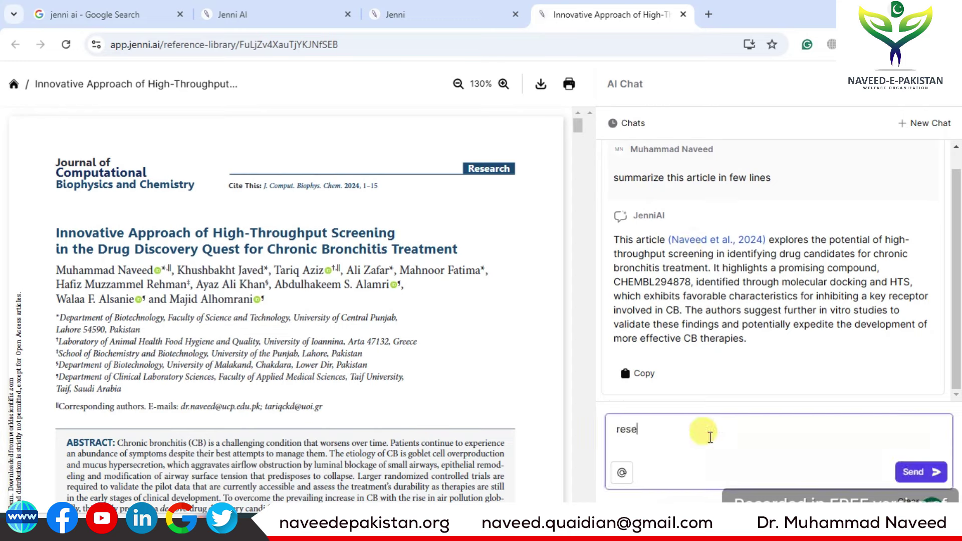
{"action": "type", "text": "arch gape"}
{"action": "key", "text": "BackSpace"}
{"action": "key", "text": "BackSpace"}
{"action": "type", "text": "s of this study"}
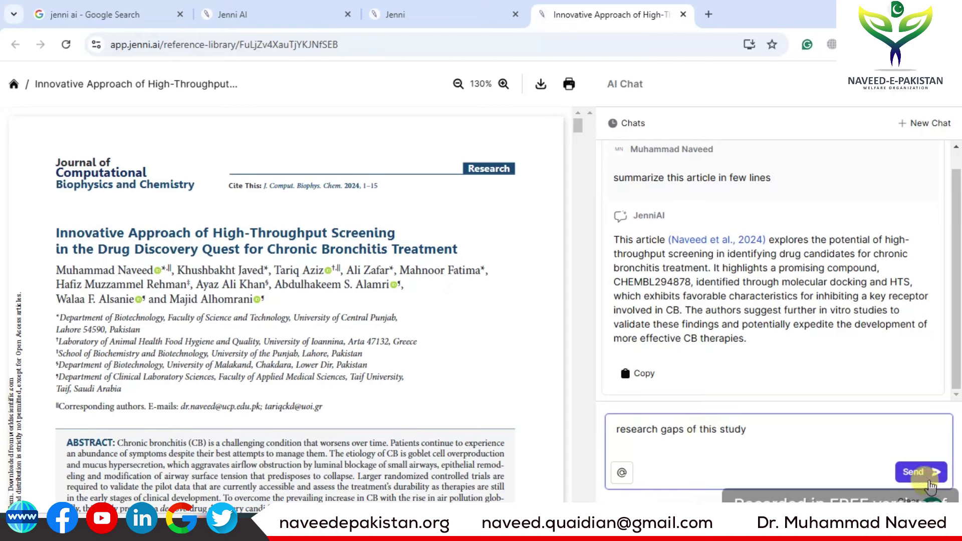
{"action": "left_click", "coordinate": [921, 472]}
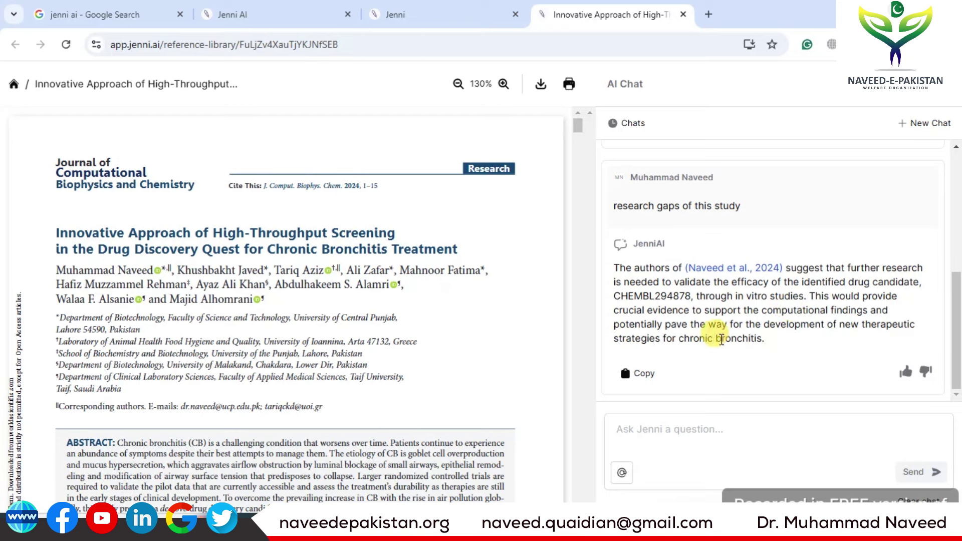
{"action": "left_click_drag", "start_coordinate": [838, 325], "coordinate": [827, 352]}
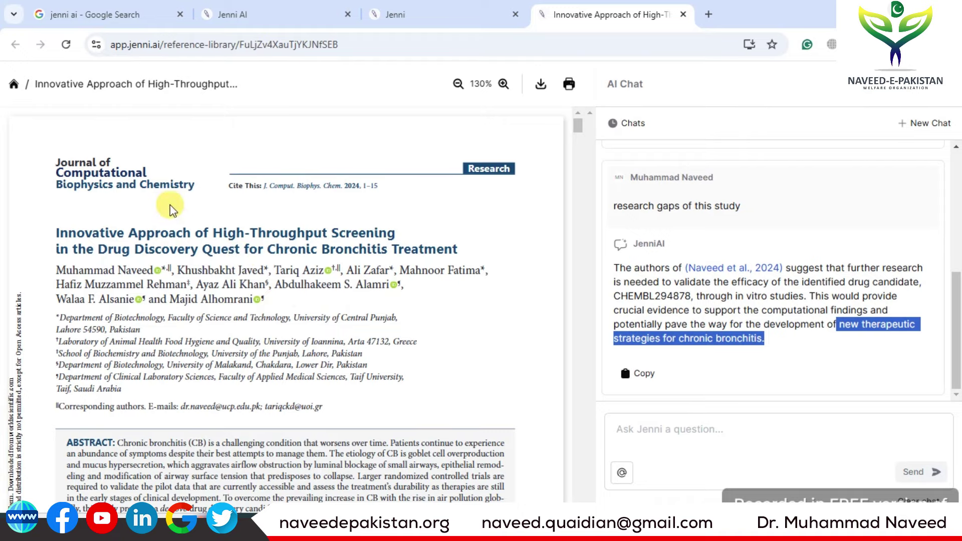
Return to the HPIV-1 vaccine paper and set its reference citation style to MLA 9
{"action": "key", "text": "ctrl+shift+Tab"}
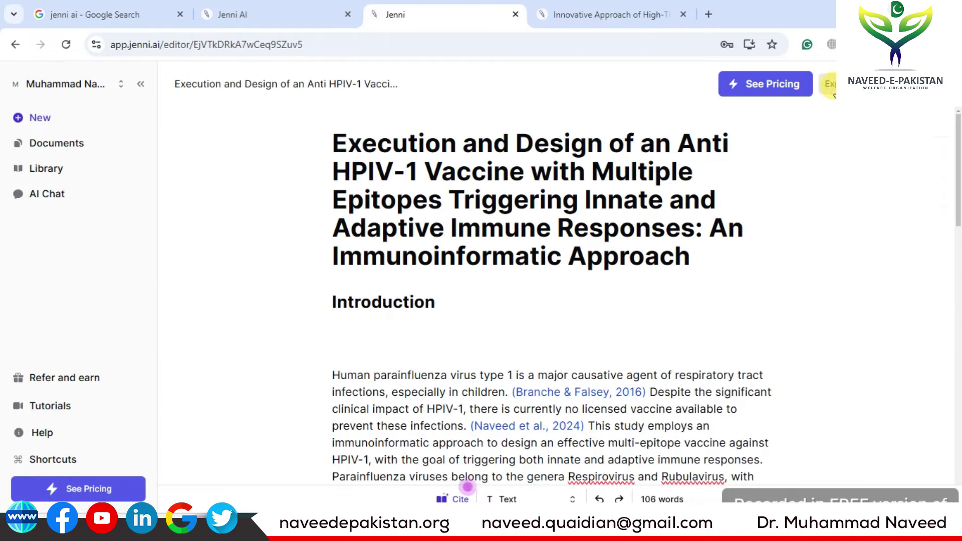
{"action": "scroll", "coordinate": [676, 233], "scroll_direction": "down", "scroll_amount": 3}
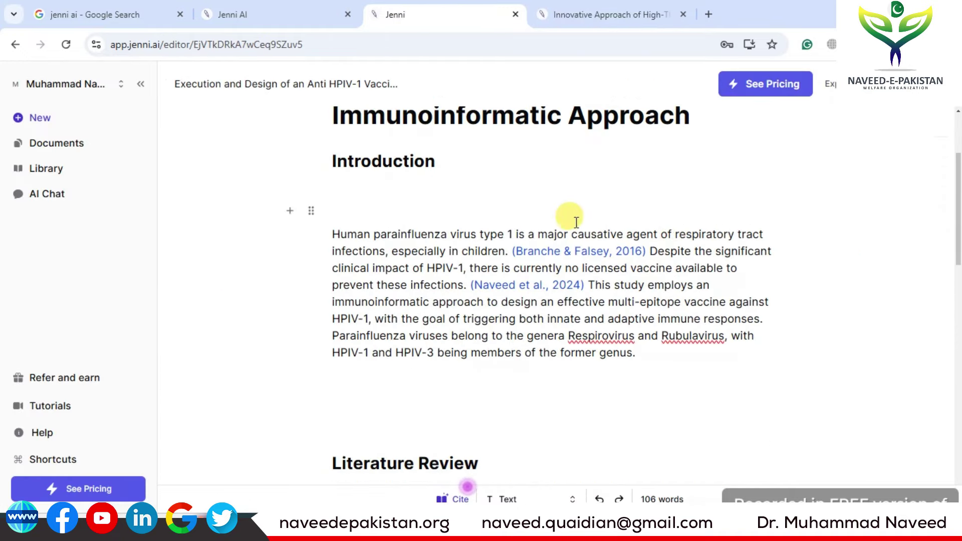
{"action": "scroll", "coordinate": [573, 222], "scroll_direction": "down", "scroll_amount": 7}
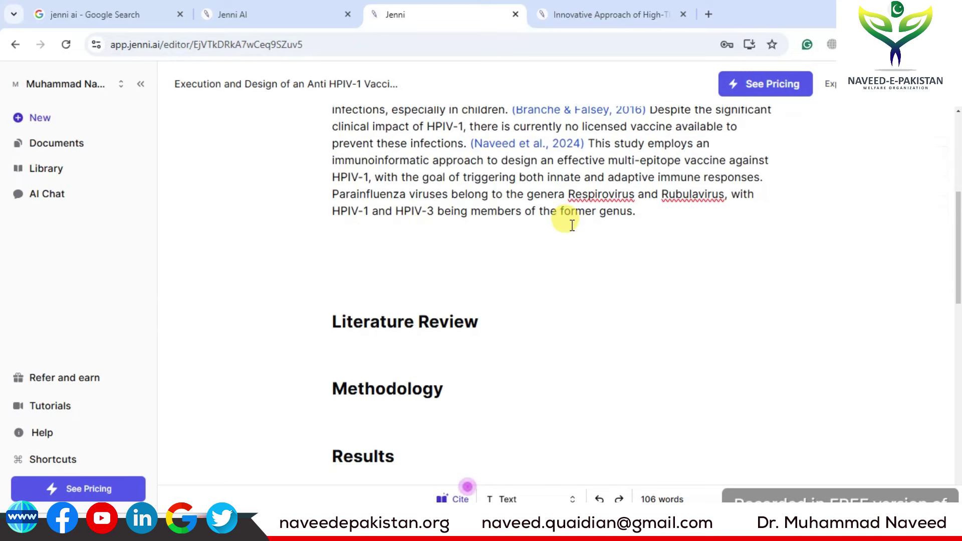
{"action": "scroll", "coordinate": [571, 225], "scroll_direction": "down", "scroll_amount": 7}
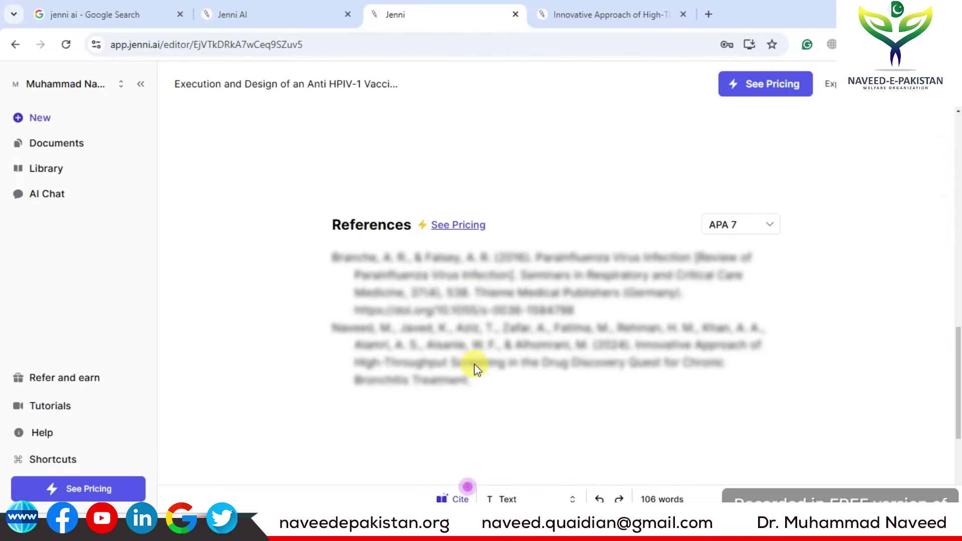
{"action": "left_click", "coordinate": [766, 228]}
{"action": "left_click", "coordinate": [740, 274]}
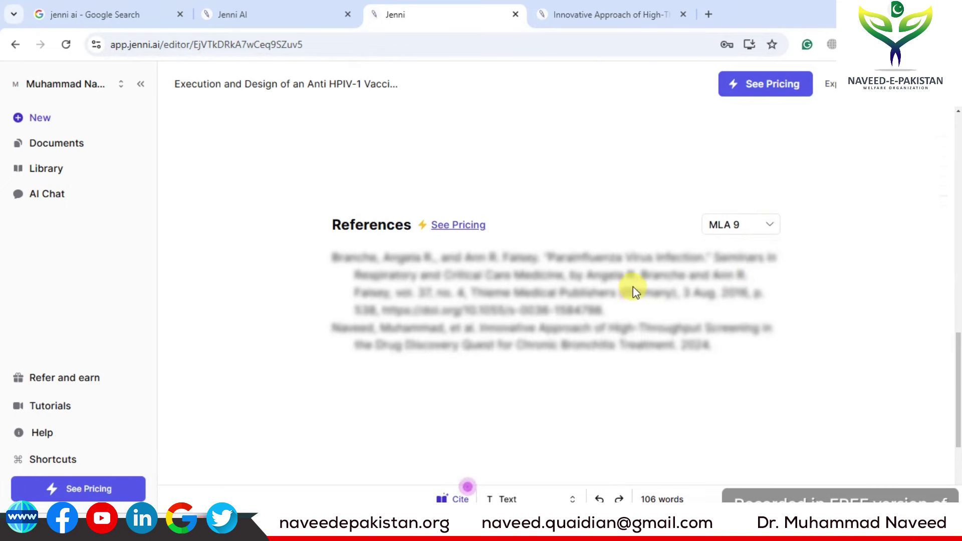
{"action": "scroll", "coordinate": [666, 203], "scroll_direction": "up", "scroll_amount": 1}
{"action": "scroll", "coordinate": [665, 202], "scroll_direction": "up", "scroll_amount": 10}
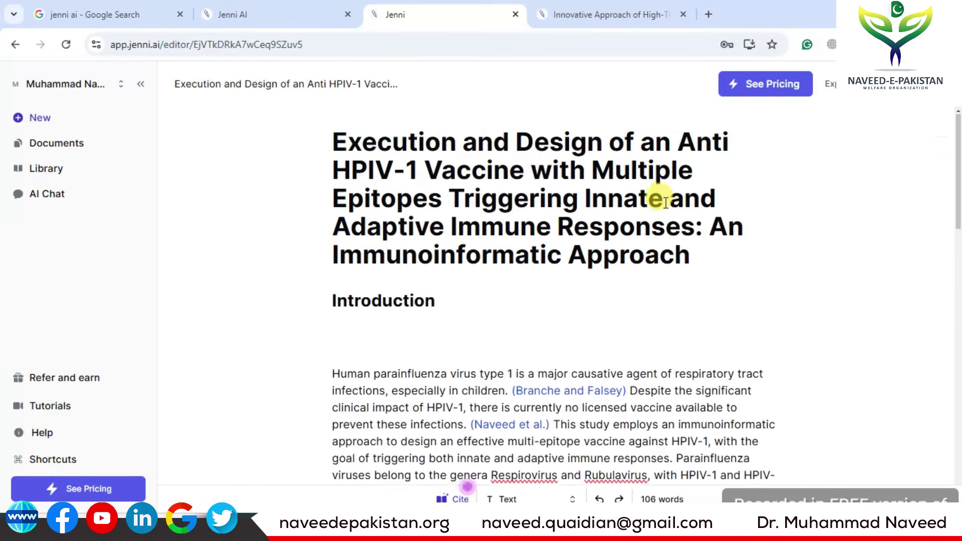
Export the vaccine paper and look over the exported file in Word before returning to the Jenni editor
{"action": "left_click", "coordinate": [827, 84]}
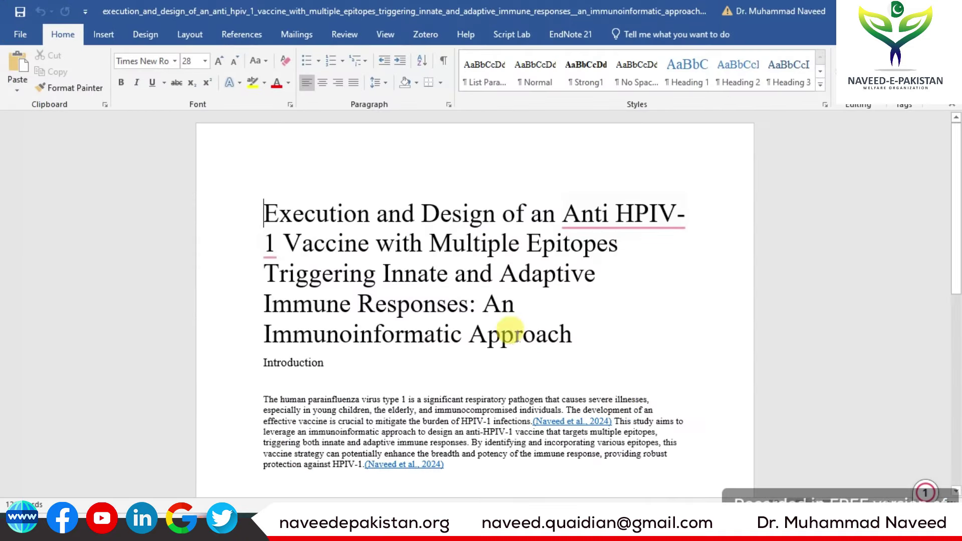
{"action": "scroll", "coordinate": [501, 333], "scroll_direction": "down", "scroll_amount": 1}
{"action": "scroll", "coordinate": [416, 391], "scroll_direction": "down", "scroll_amount": 2}
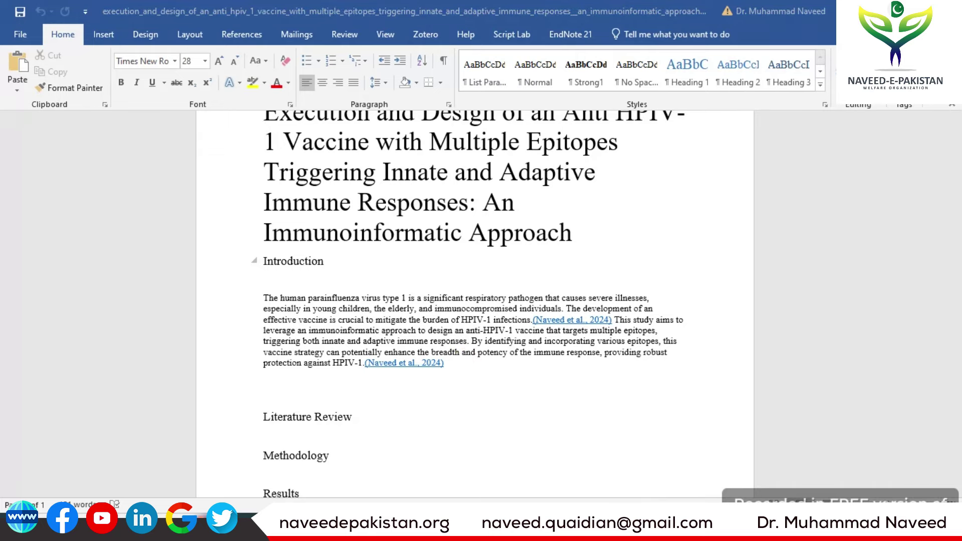
{"action": "left_click", "coordinate": [712, 531]}
{"action": "scroll", "coordinate": [531, 254], "scroll_direction": "down", "scroll_amount": 2}
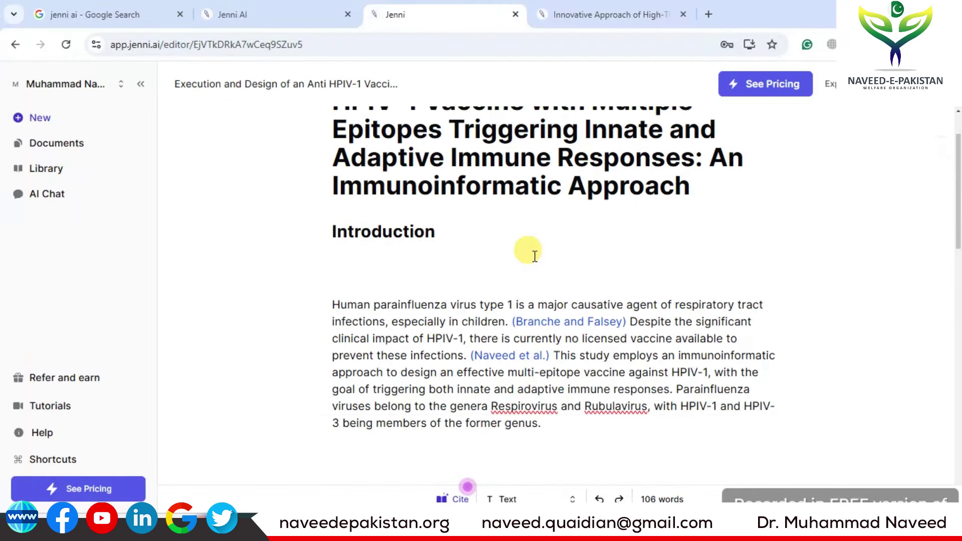